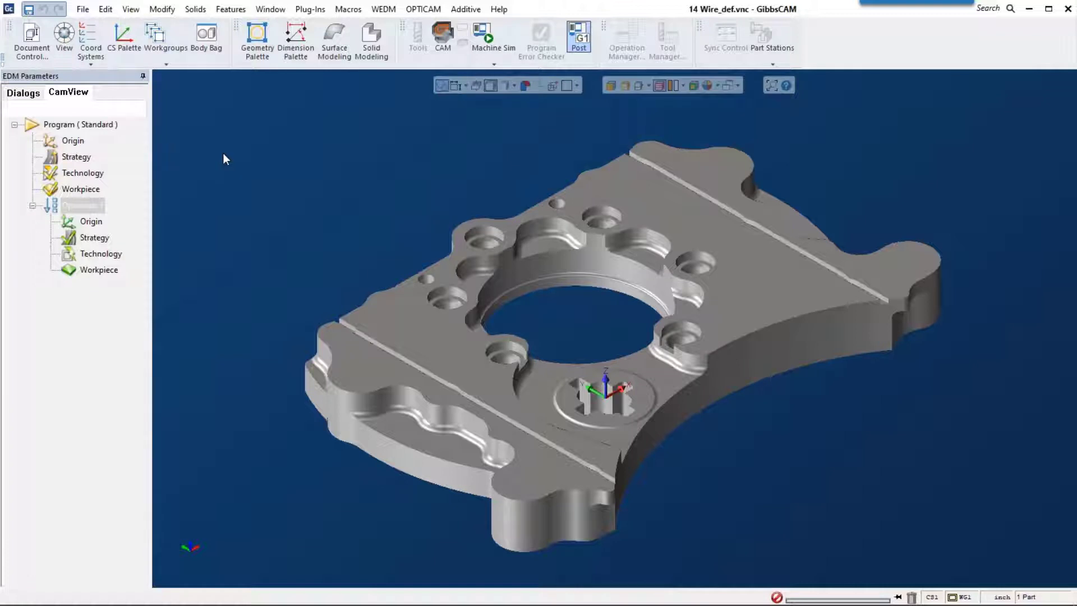
# - Try Operation 1's manual feature recognition by edges and faces, cancel it, and reopen its menu
pyautogui.click(101, 205)
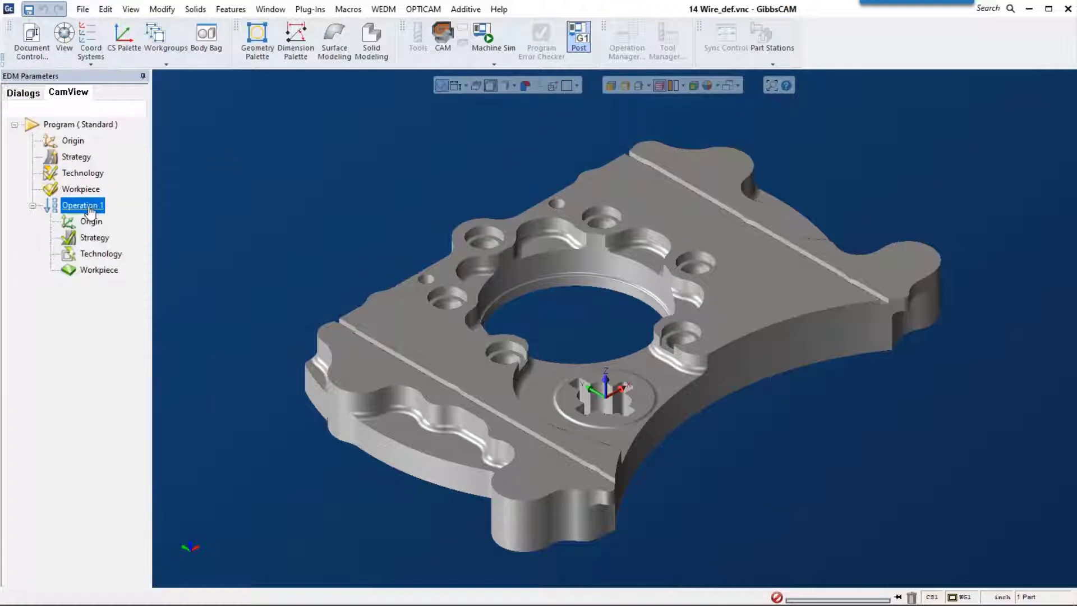
pyautogui.rightClick(89, 208)
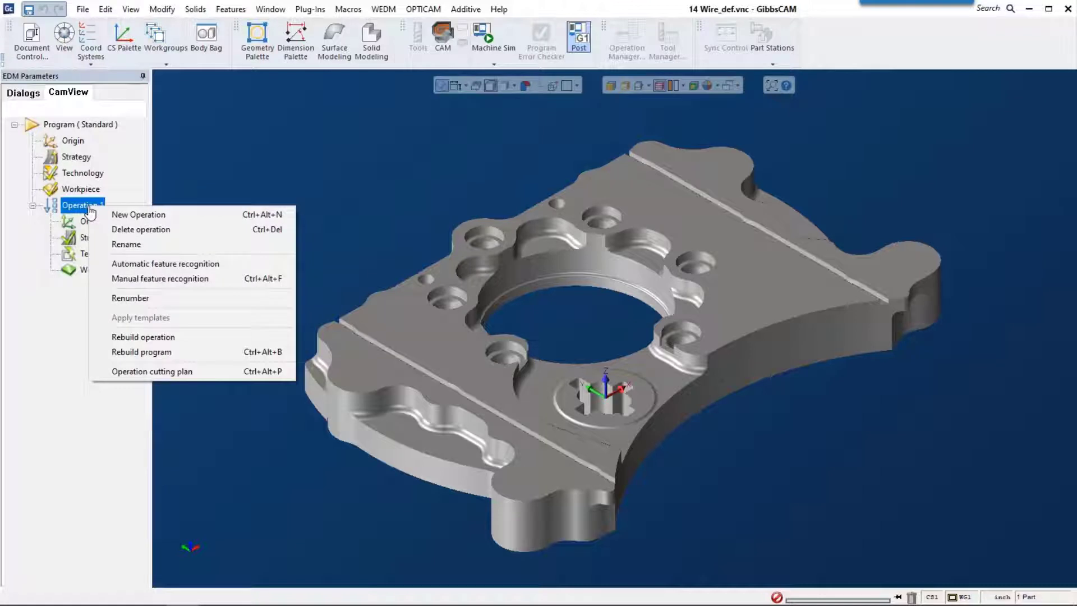
pyautogui.click(227, 286)
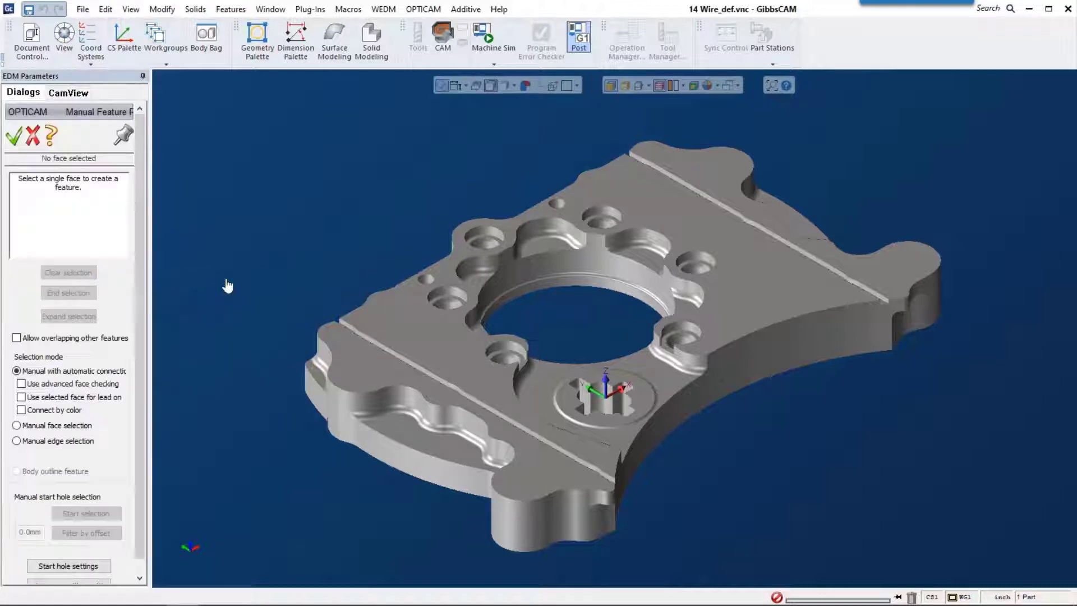
pyautogui.click(18, 440)
pyautogui.click(70, 428)
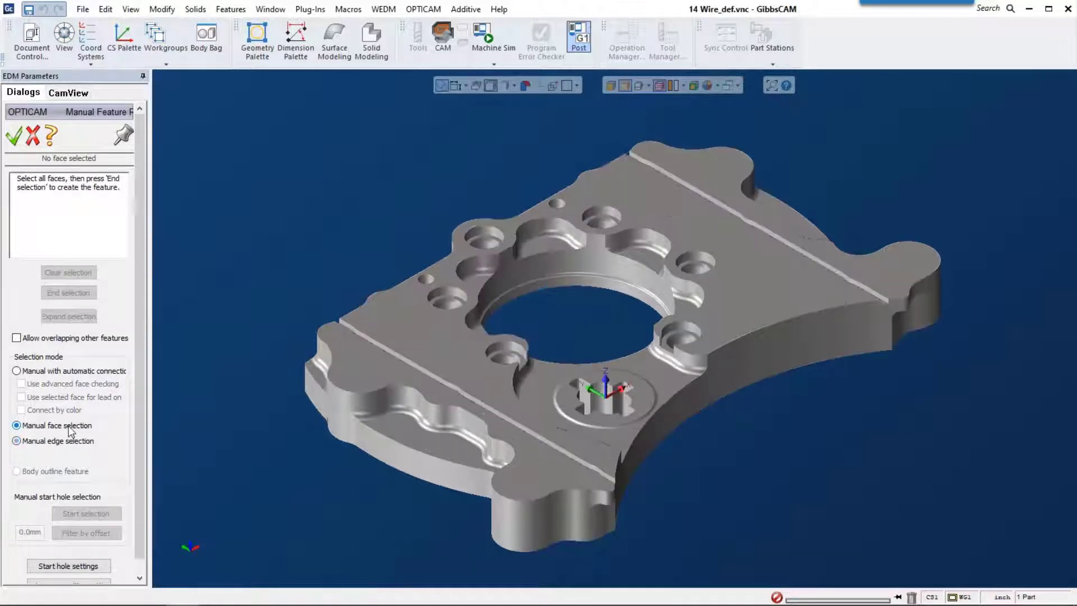
pyautogui.click(34, 141)
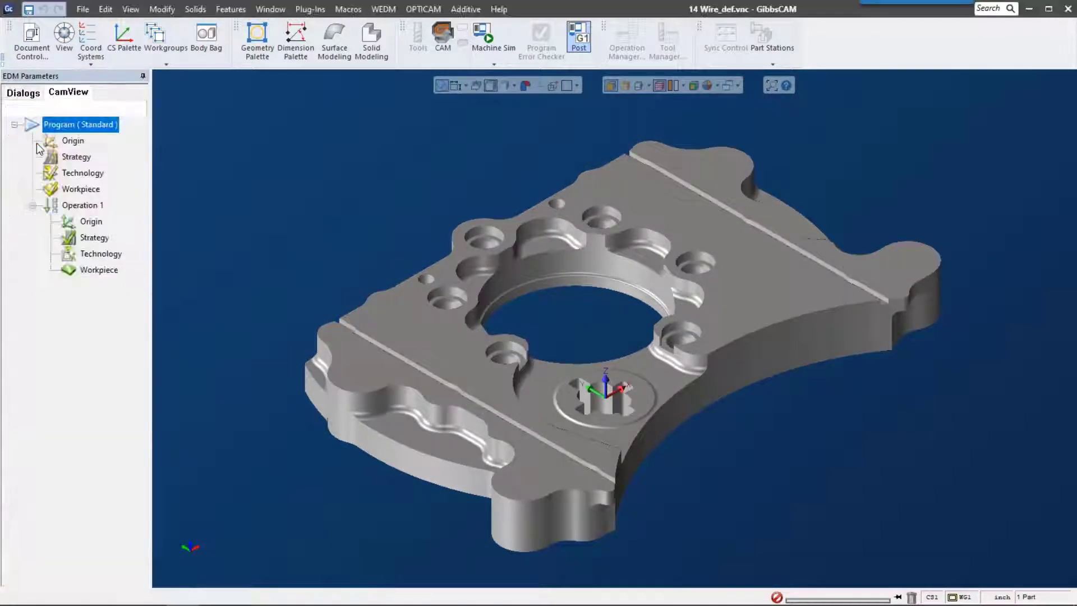
pyautogui.rightClick(59, 205)
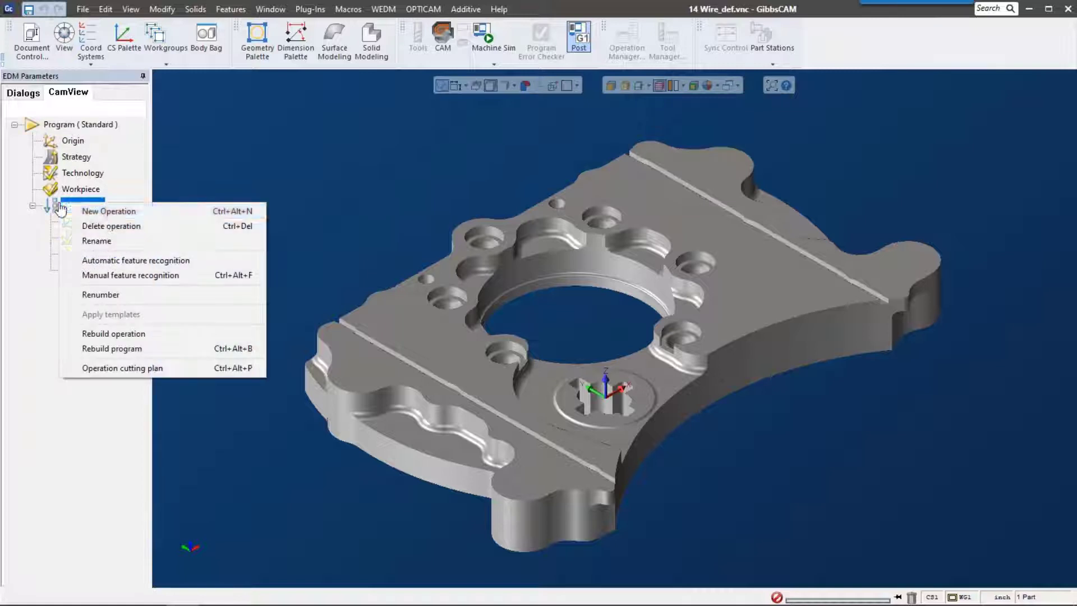
# - Run Automatic Feature Recognition with 'Internal (die) features only' selected
pyautogui.click(169, 260)
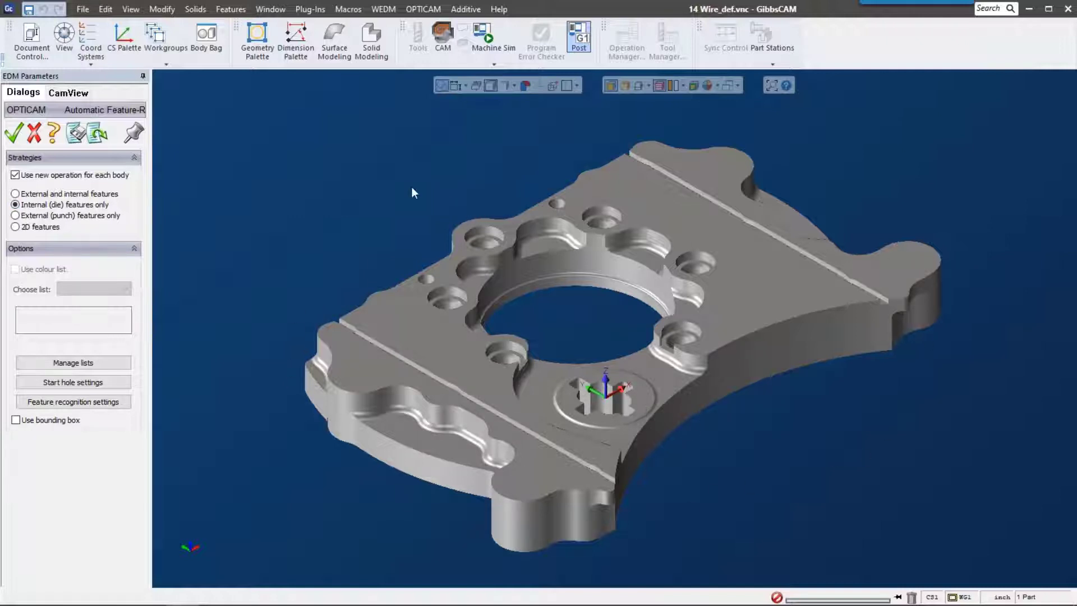
pyautogui.click(13, 135)
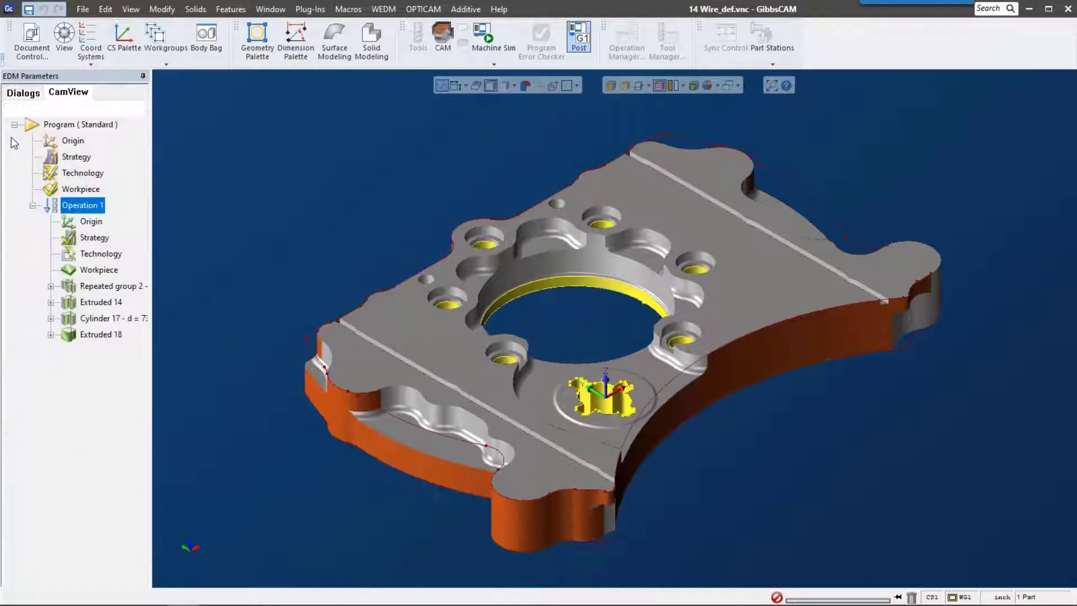
# - Inspect Repeated group 2, Extruded 14, Cylinder 17 and Extruded 18 on the part
pyautogui.click(110, 286)
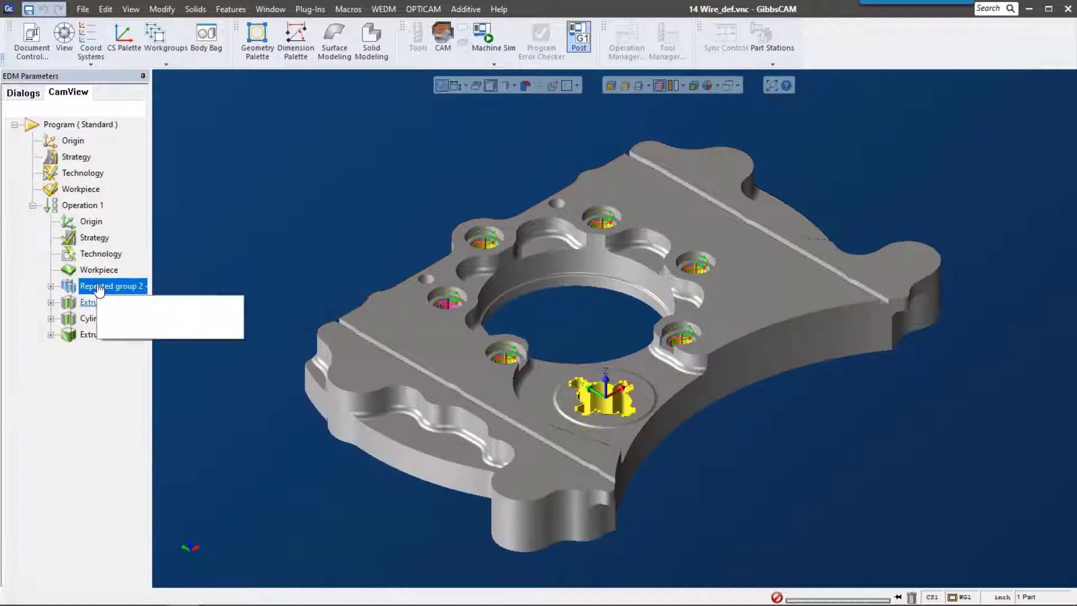
pyautogui.click(100, 301)
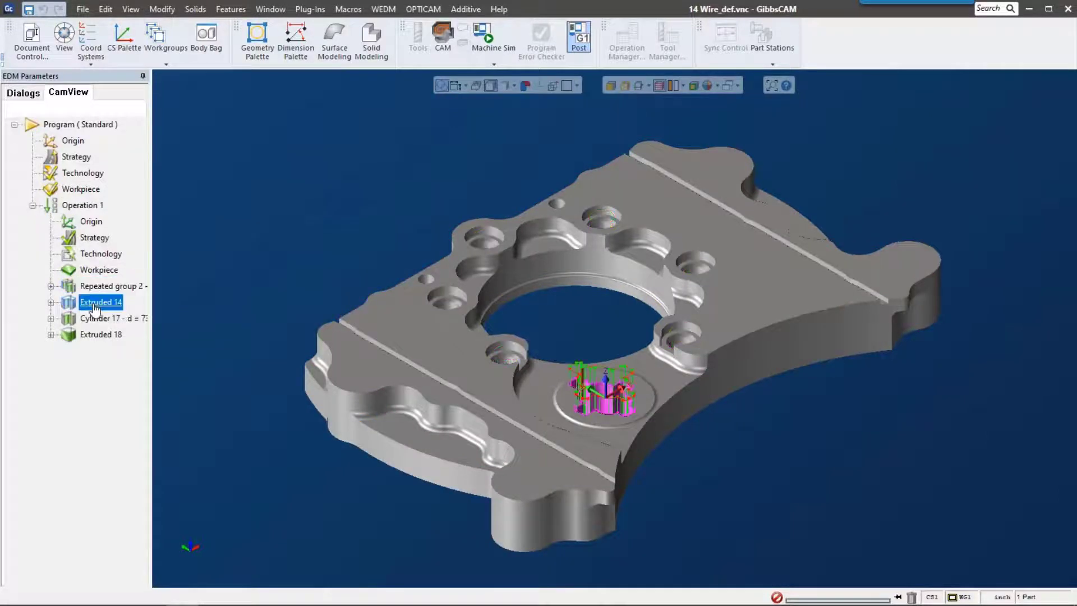
pyautogui.click(105, 320)
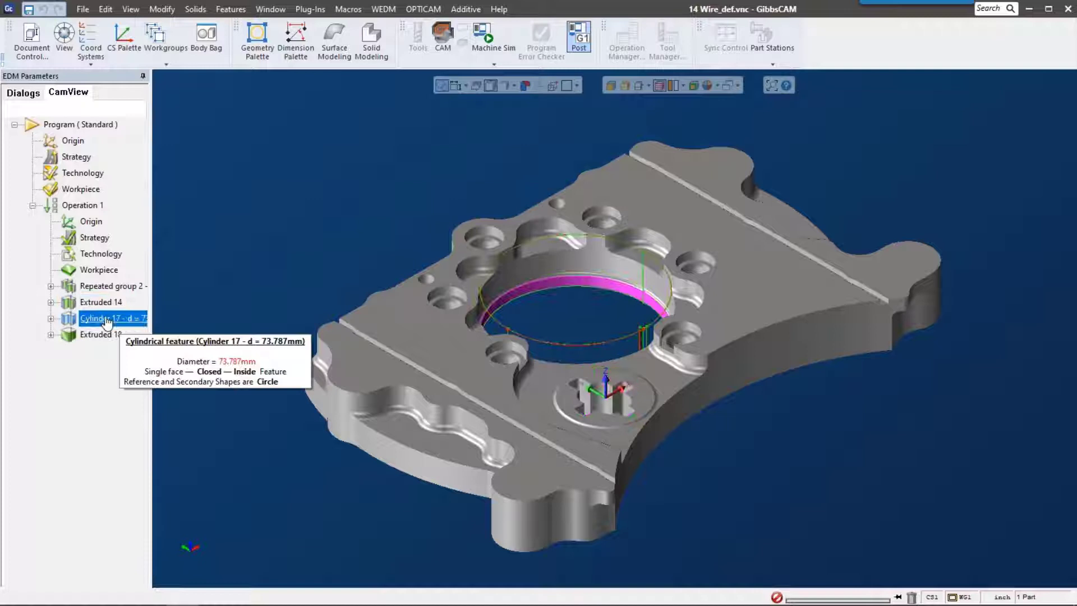
pyautogui.click(95, 336)
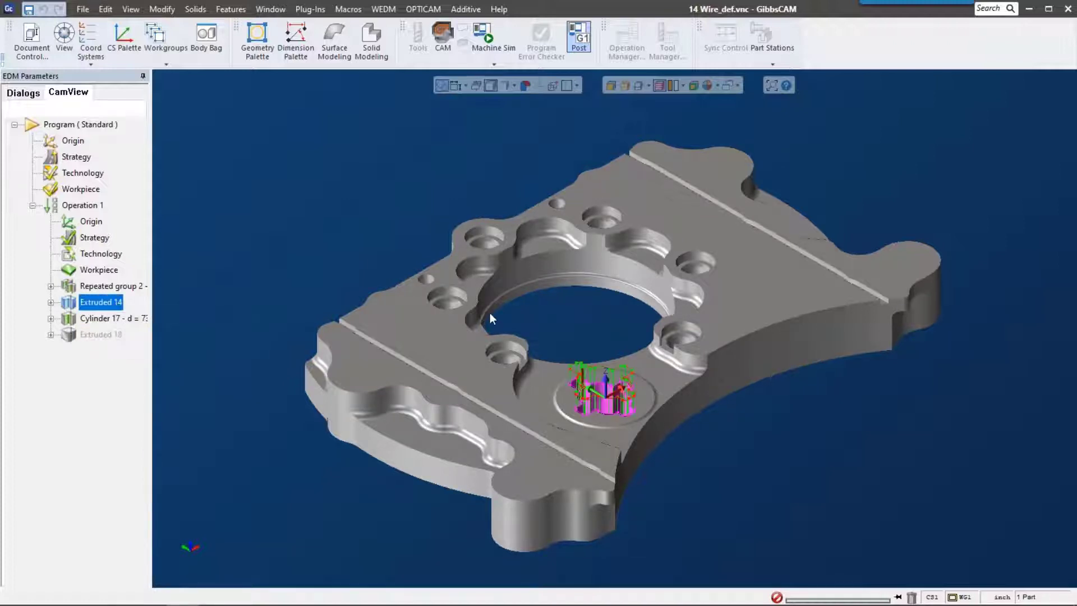
pyautogui.scroll(5, 606, 430)
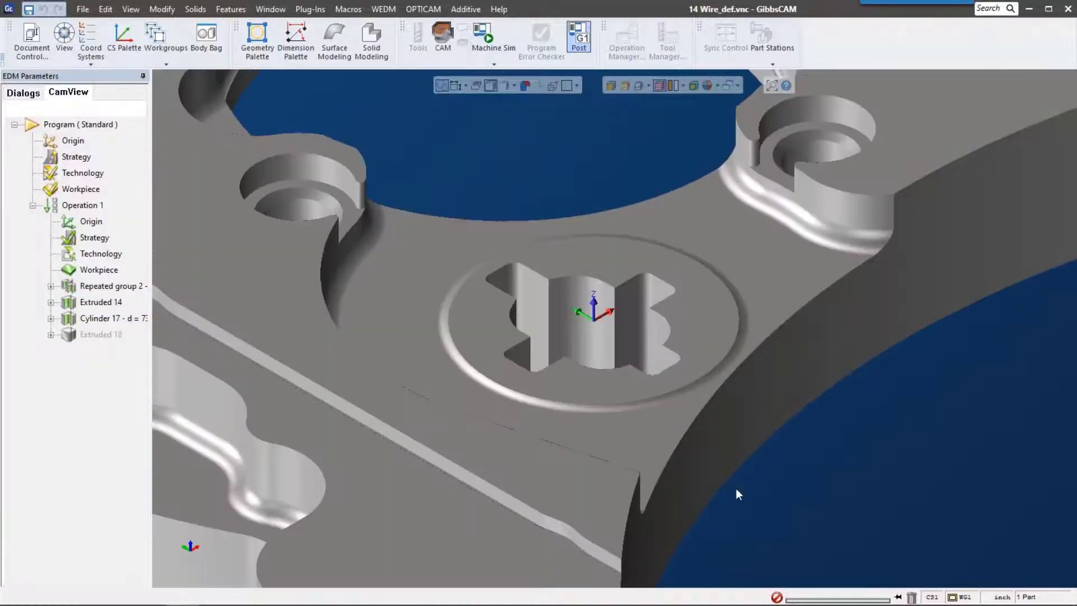
# - Disable Repeated group 2, keep Extruded 14 selected, and view the operation's origin settings
pyautogui.rightClick(99, 288)
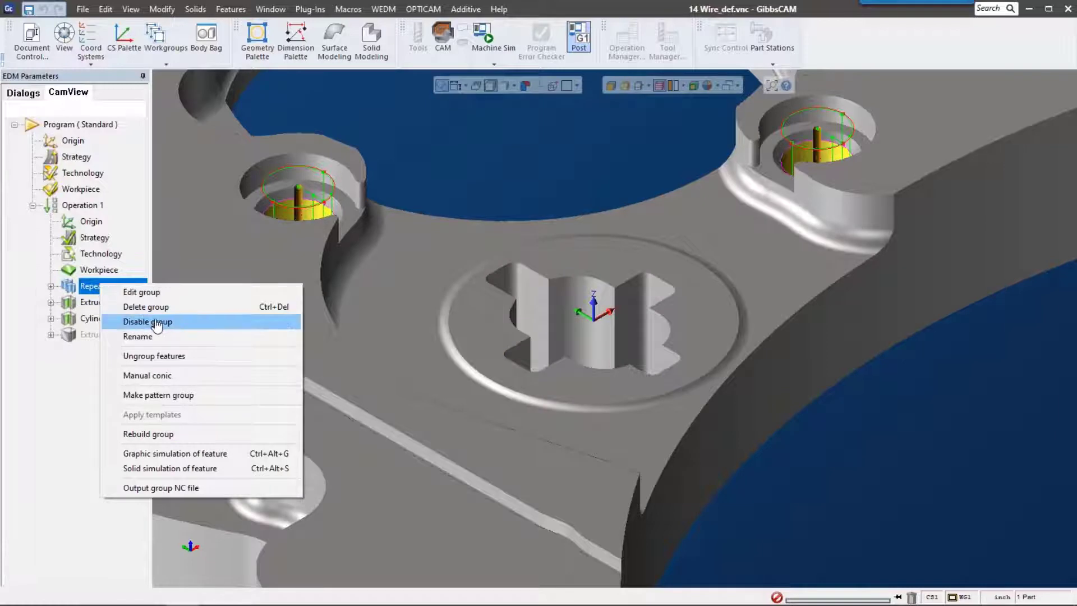
pyautogui.click(157, 325)
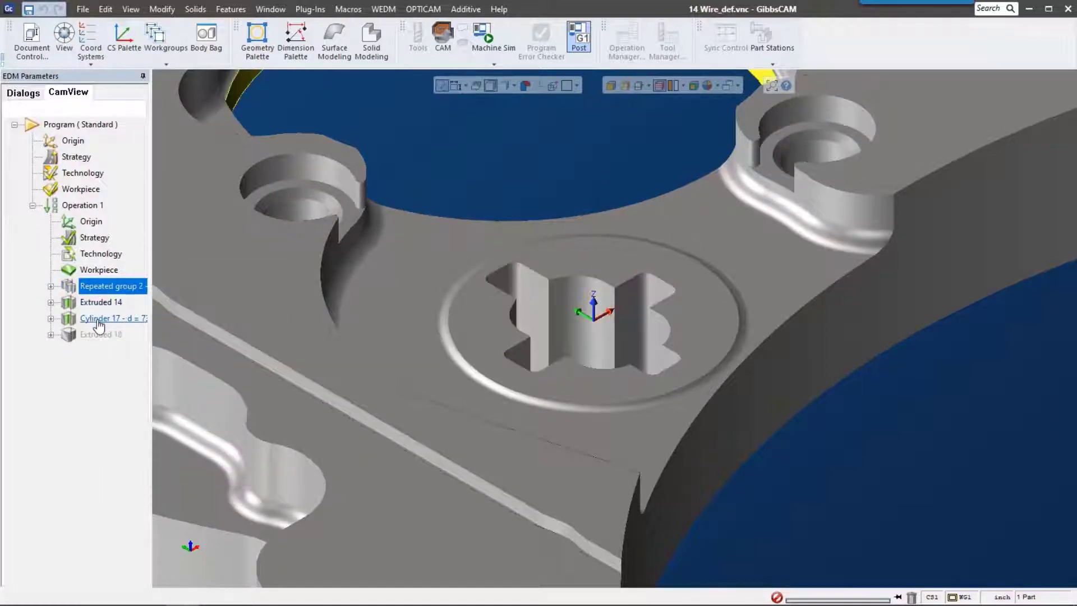
pyautogui.click(101, 303)
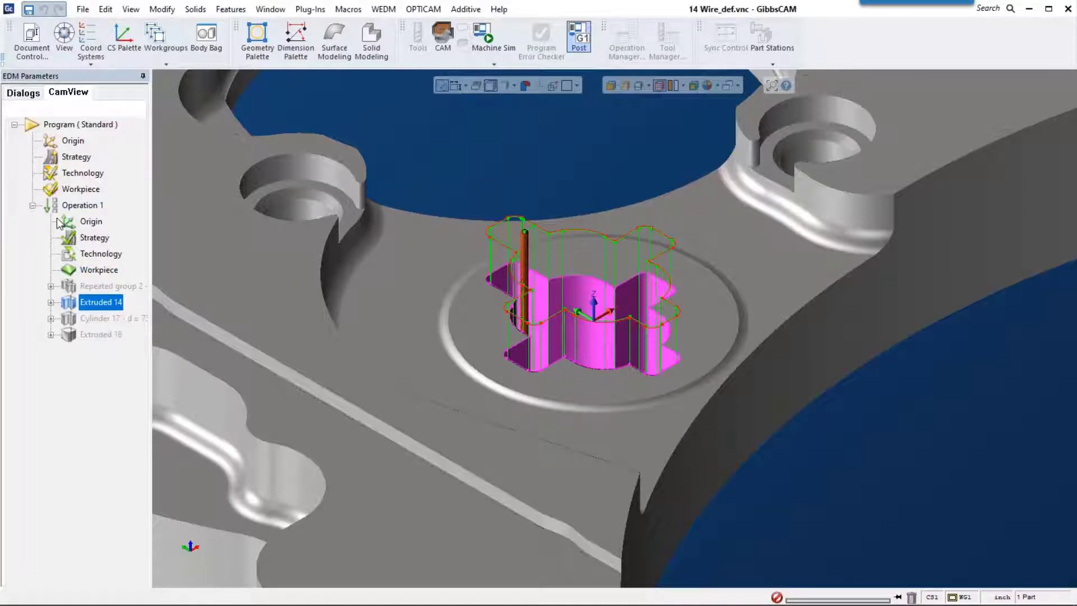
pyautogui.click(92, 225)
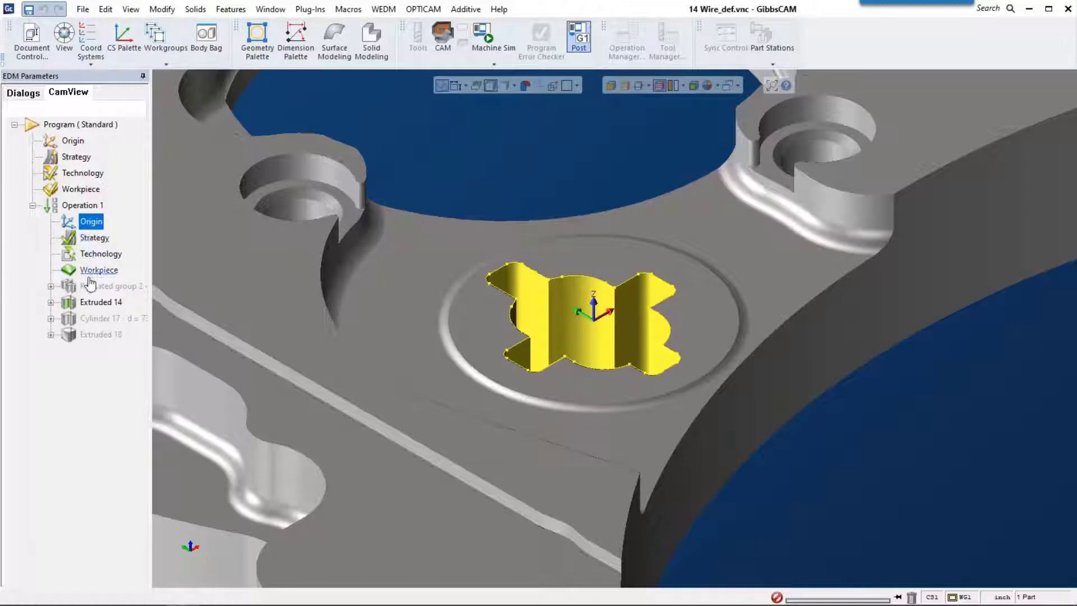
pyautogui.doubleClick(91, 222)
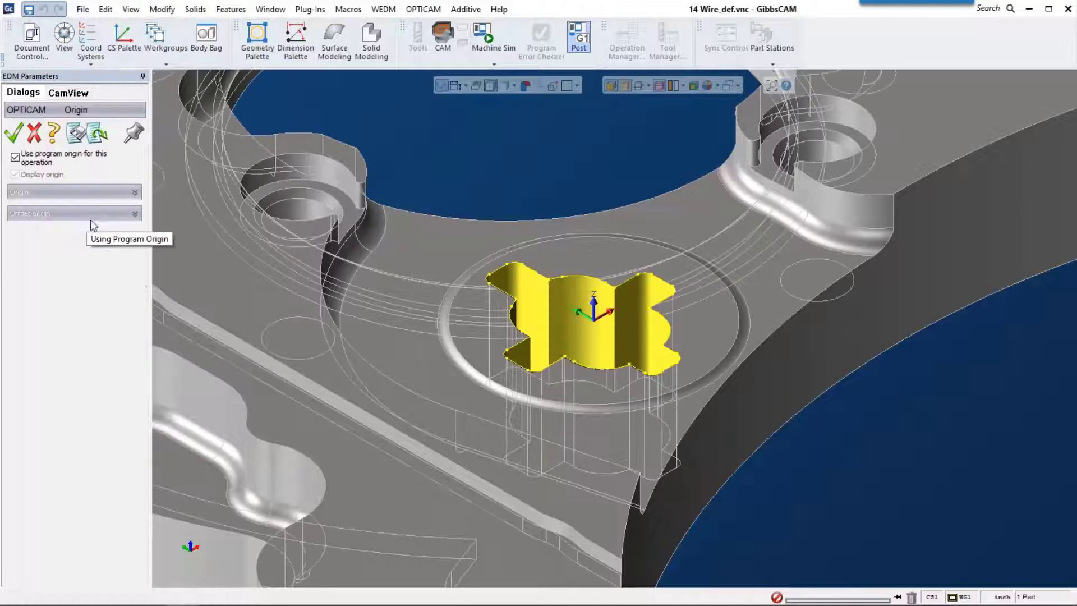
pyautogui.click(14, 158)
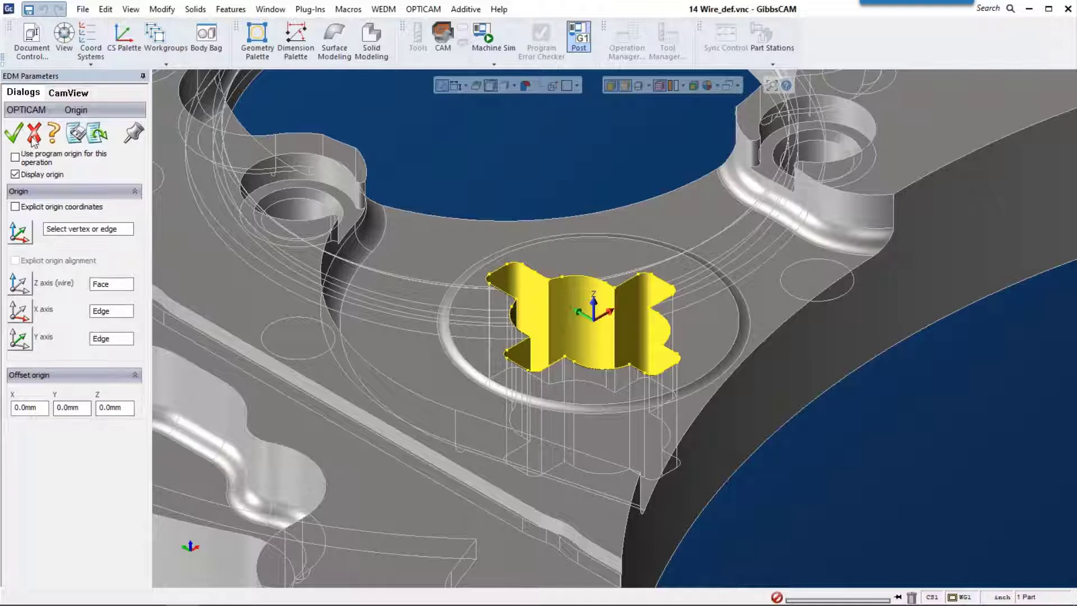
pyautogui.click(18, 159)
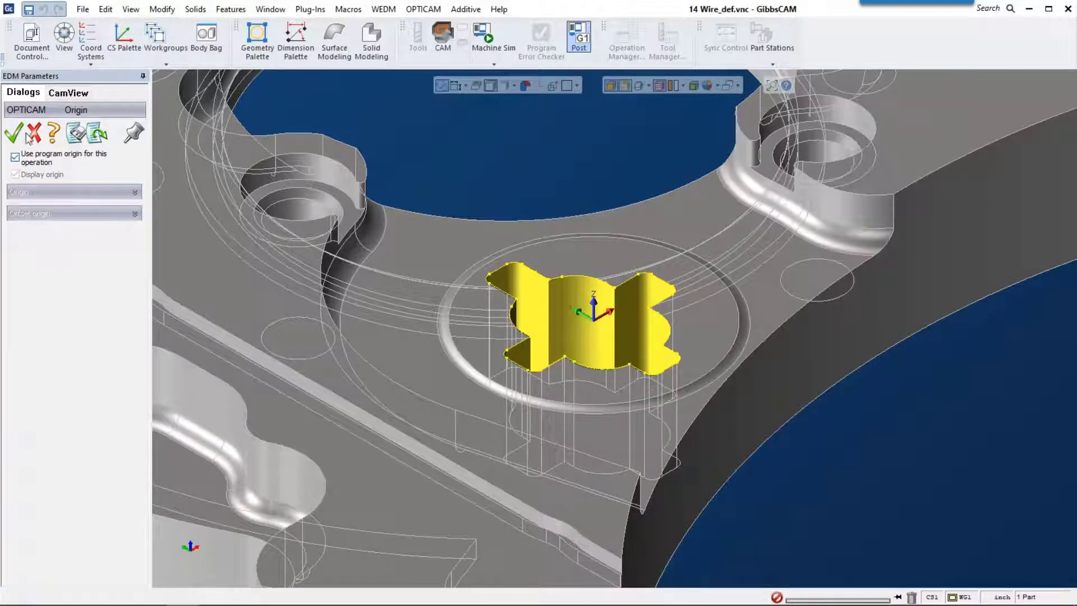
pyautogui.press('Return')
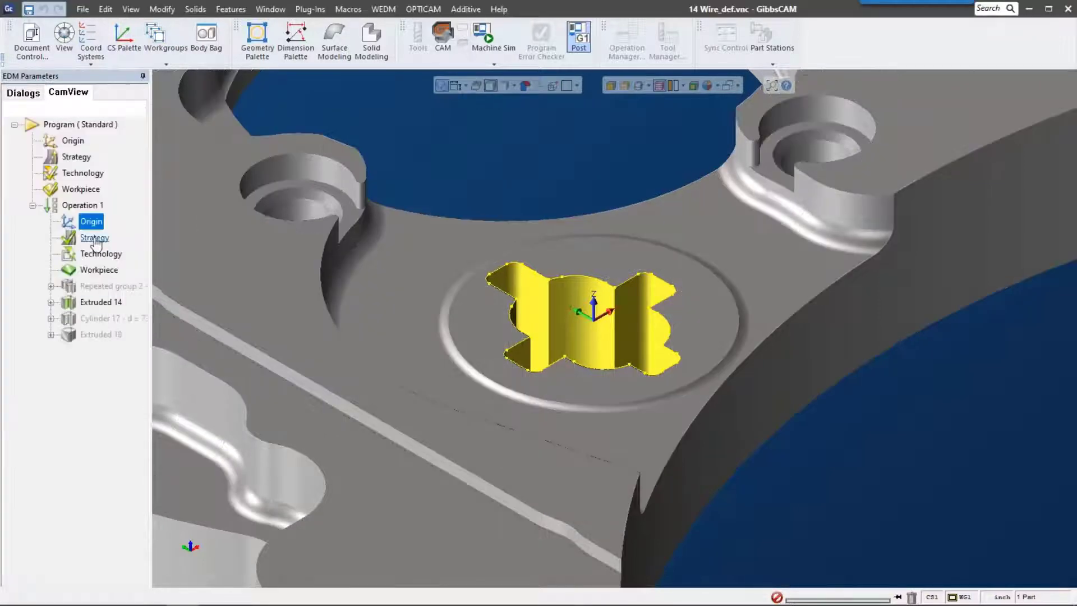
pyautogui.click(94, 238)
pyautogui.doubleClick(94, 239)
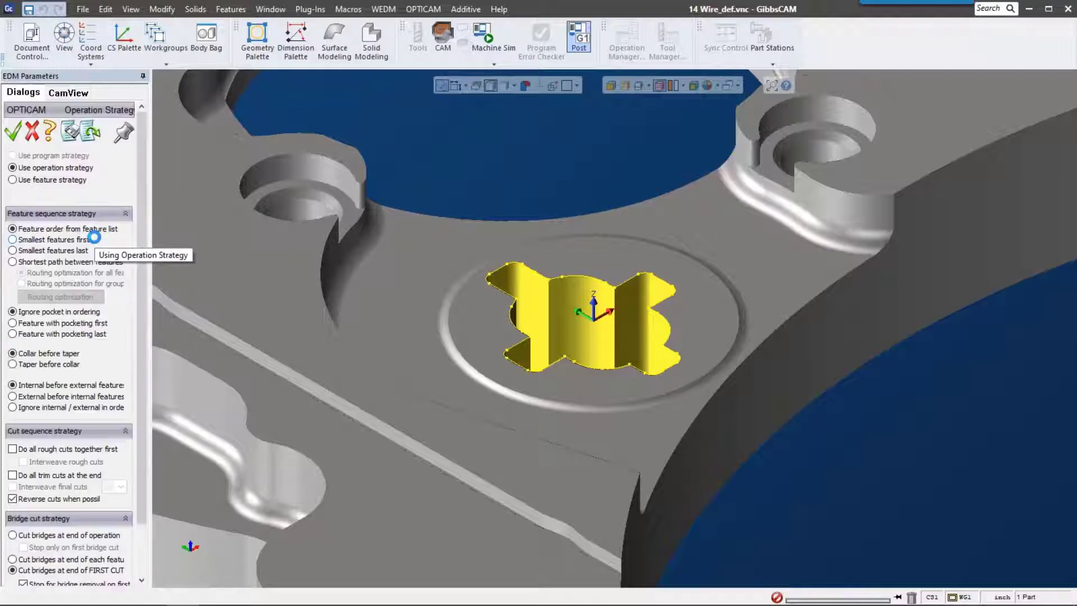
pyautogui.scroll(-2, 58, 450)
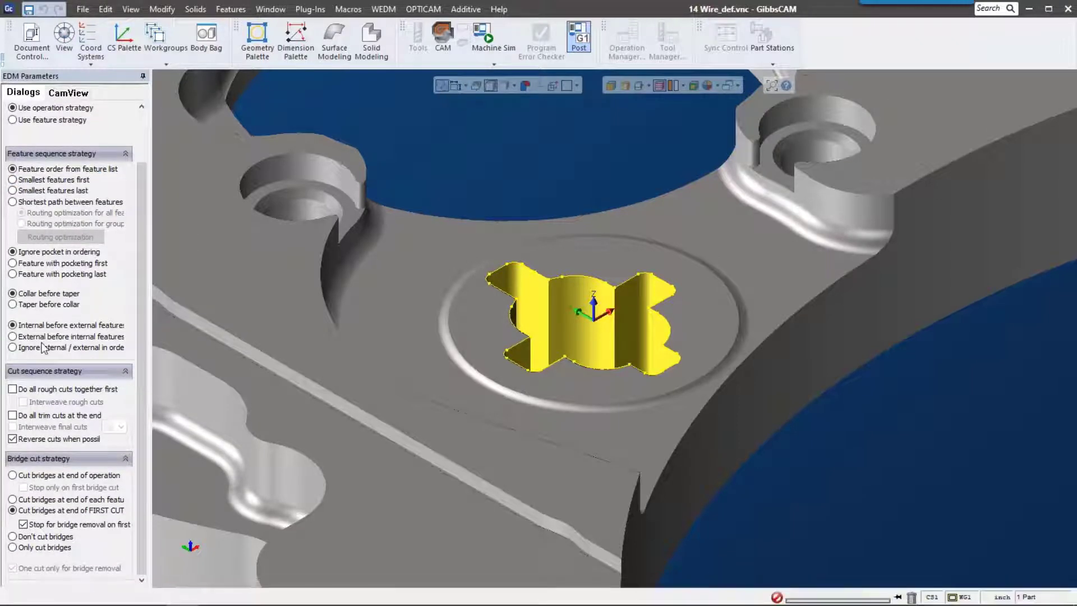
pyautogui.scroll(2, 42, 347)
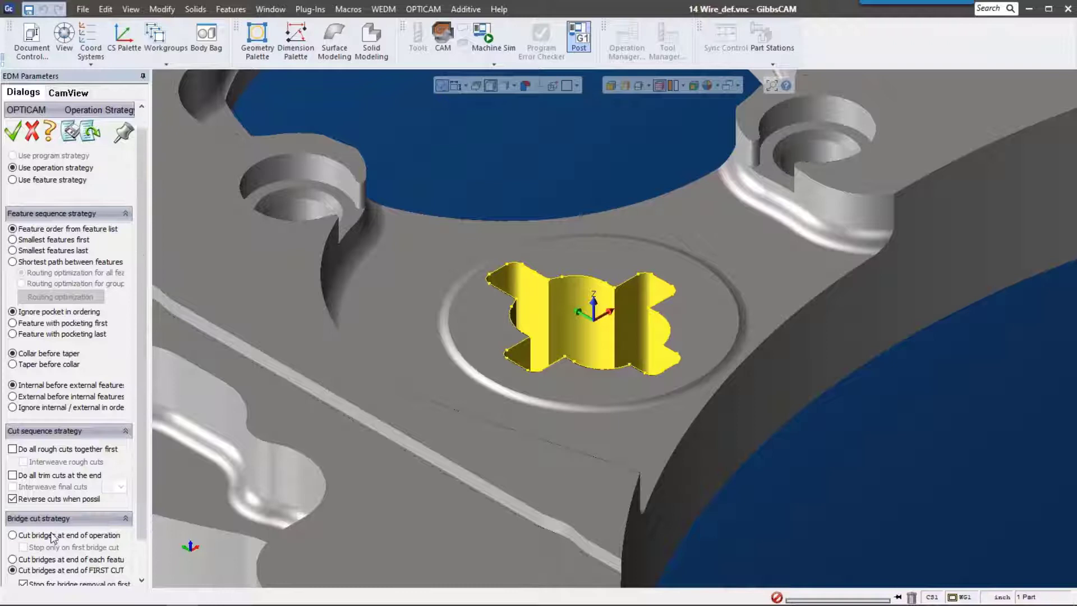
pyautogui.scroll(-1, 102, 253)
pyautogui.scroll(1, 51, 168)
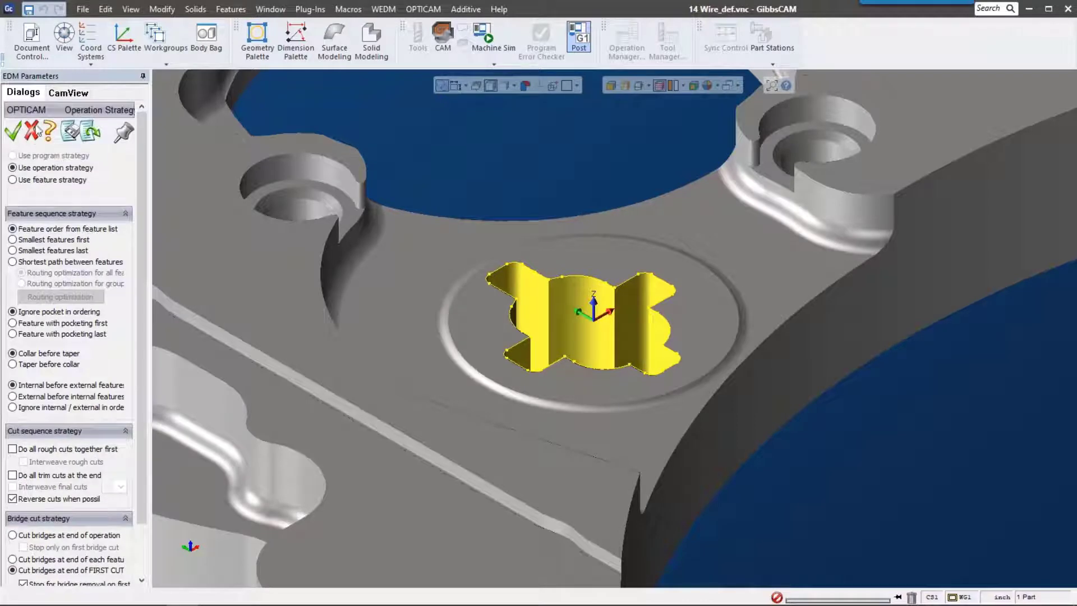
pyautogui.click(68, 93)
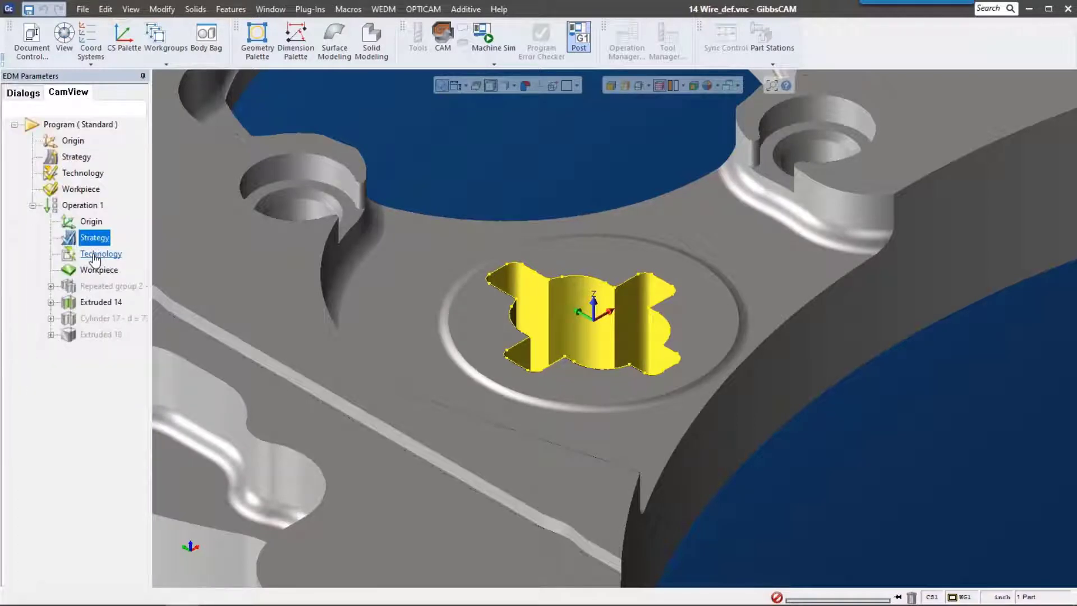
# - Give Operation 1 its own technology, filtered to 1/2 Hard Brass wire and 25.8064 mm height
pyautogui.doubleClick(96, 255)
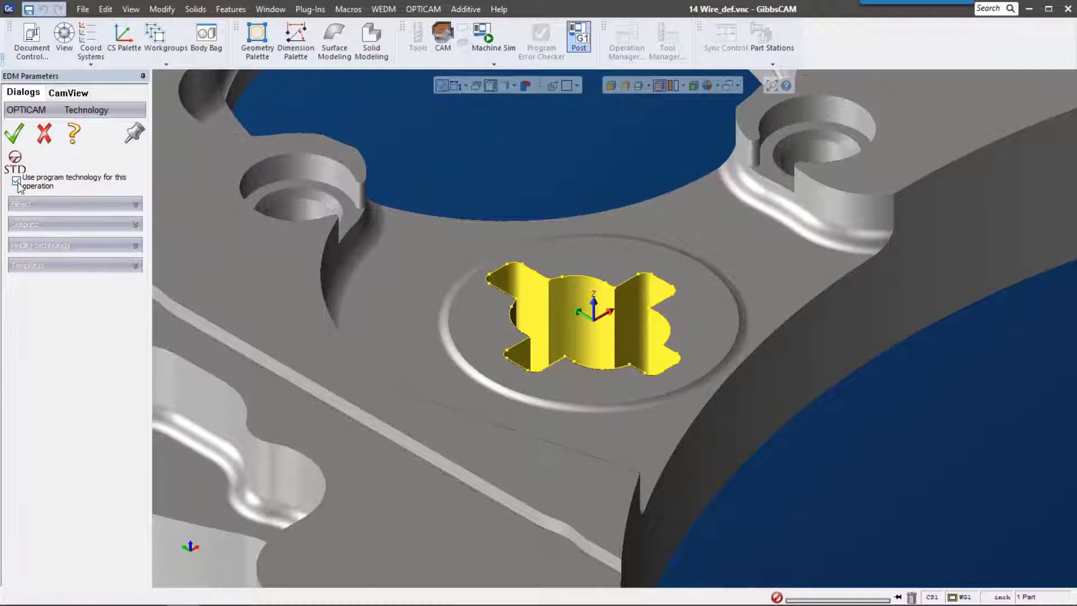
pyautogui.click(16, 181)
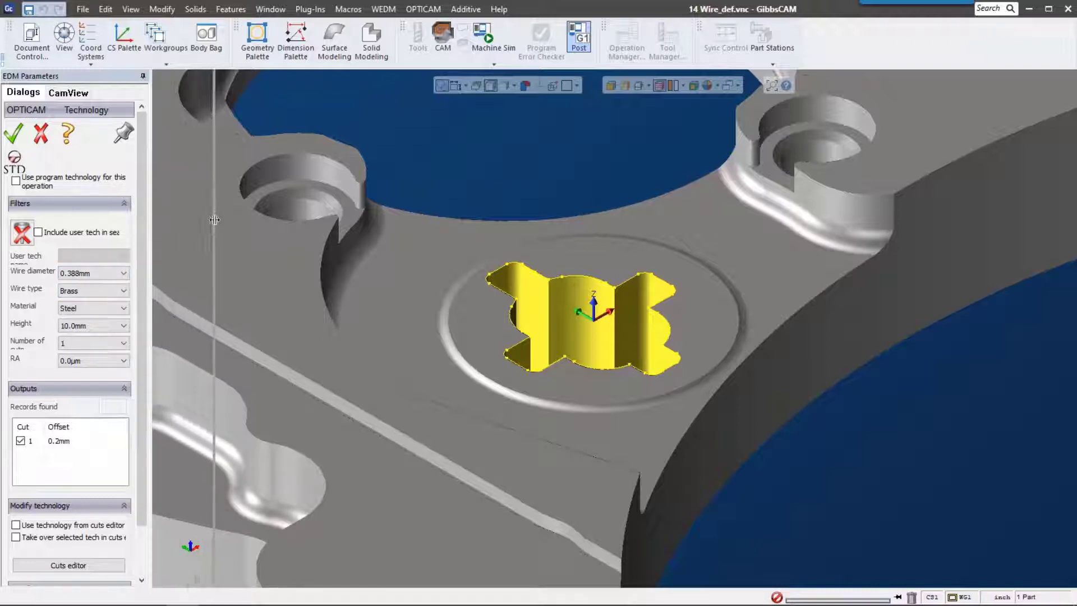
pyautogui.moveTo(151, 214); pyautogui.dragTo(214, 217)
pyautogui.click(162, 290)
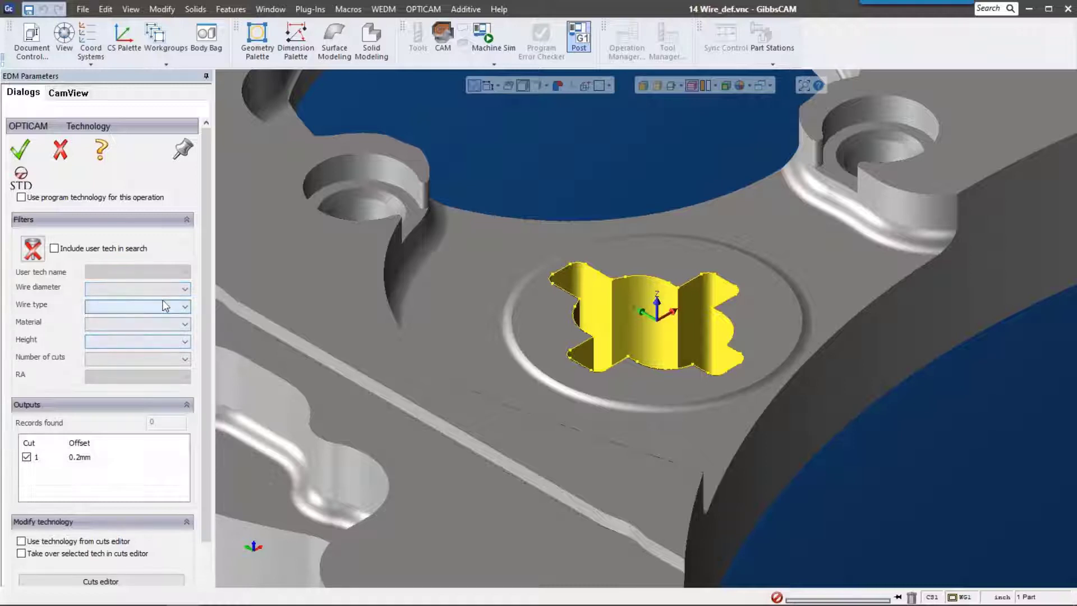
pyautogui.click(164, 306)
pyautogui.click(143, 334)
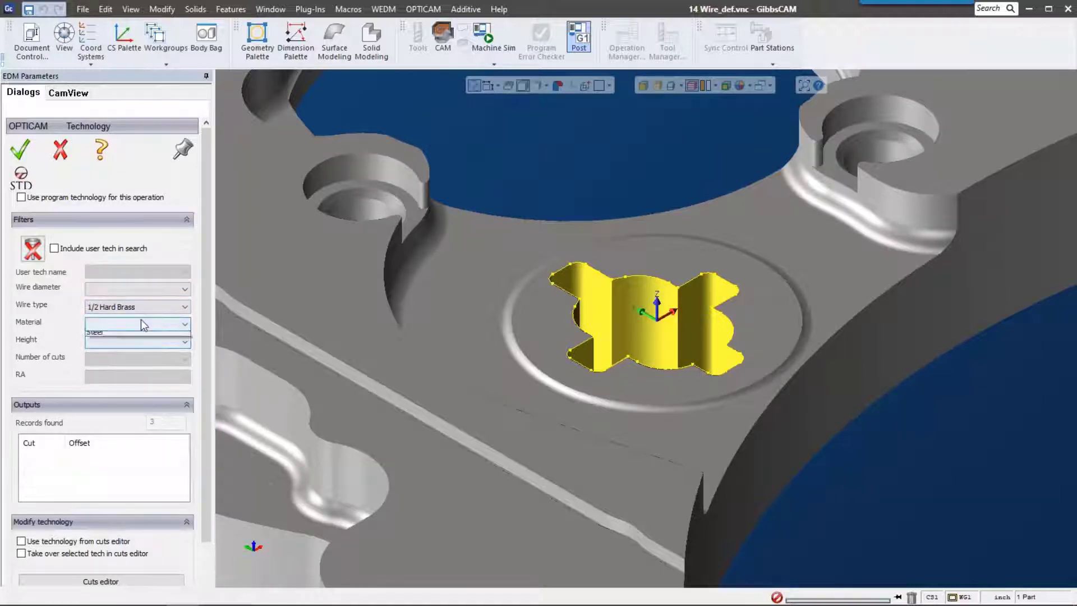
pyautogui.click(139, 341)
pyautogui.click(131, 346)
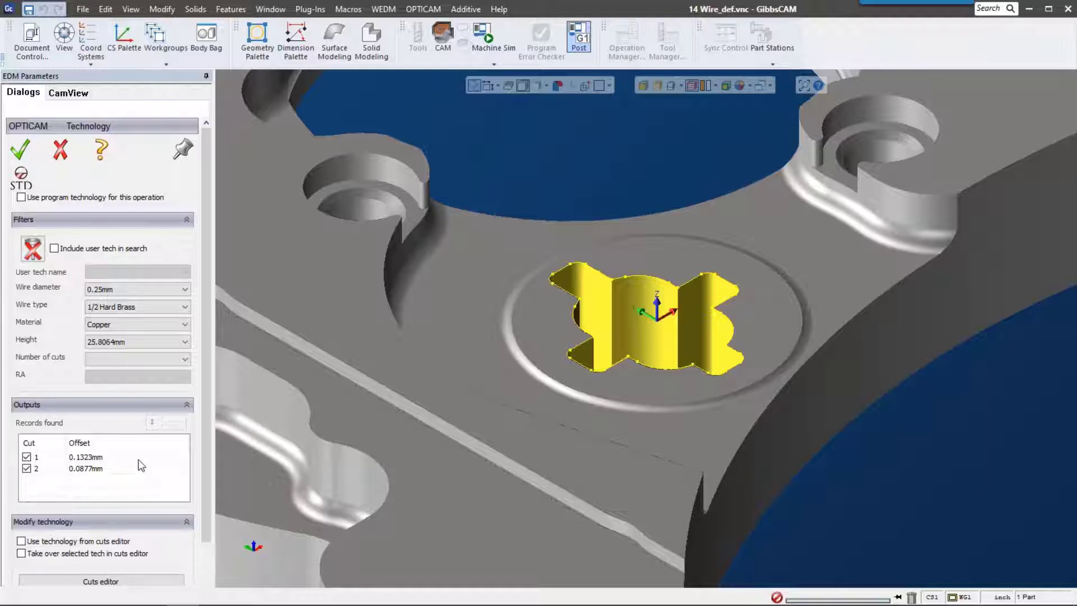
# - Replace the program workpiece with the specific solid DEF for Operation 1
pyautogui.click(20, 149)
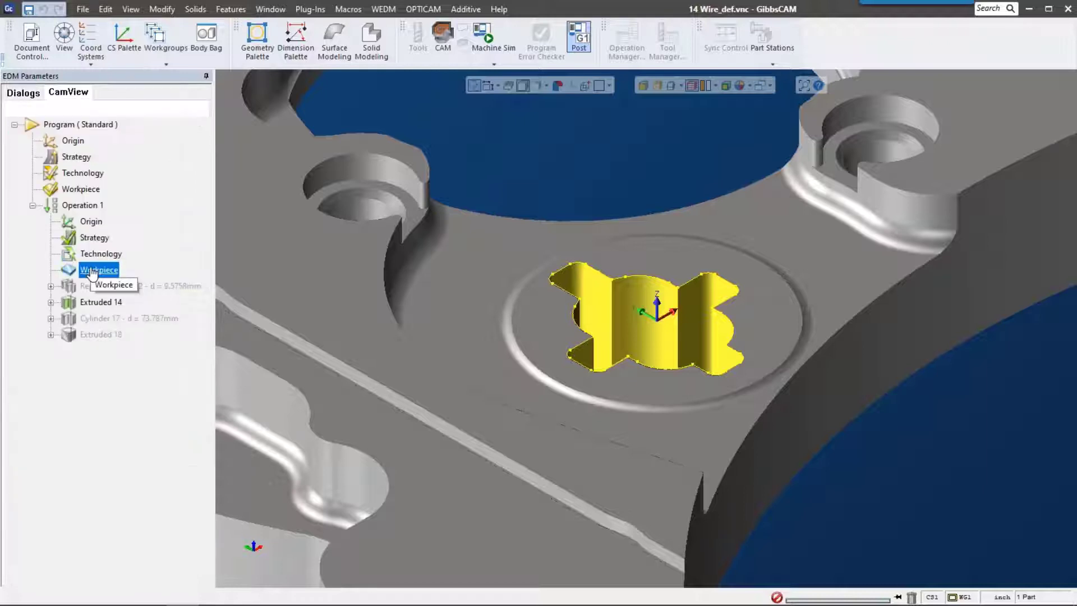
pyautogui.doubleClick(92, 271)
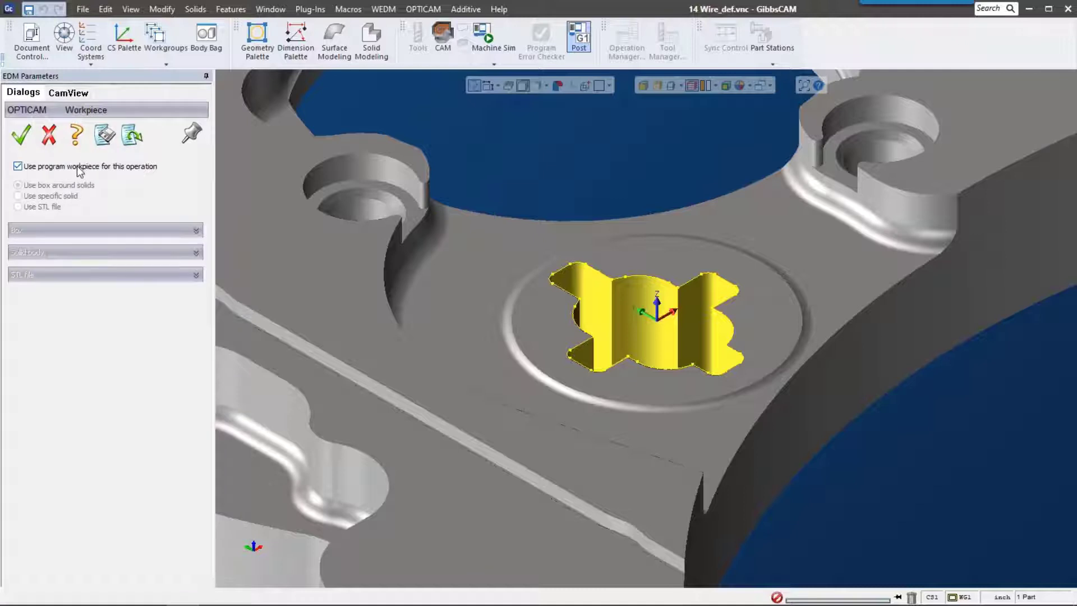
pyautogui.click(77, 169)
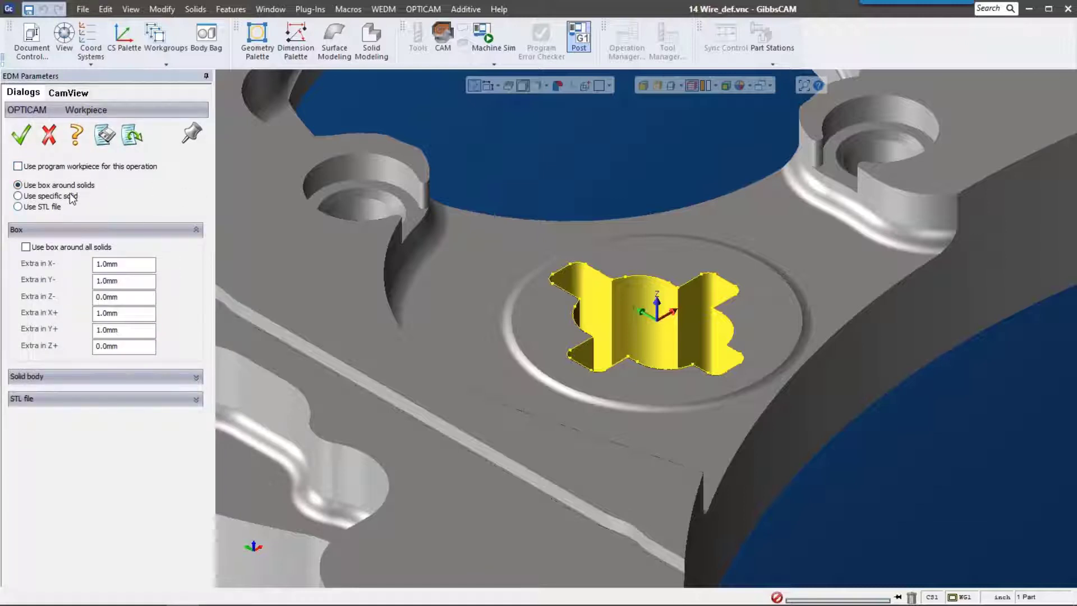
pyautogui.click(18, 195)
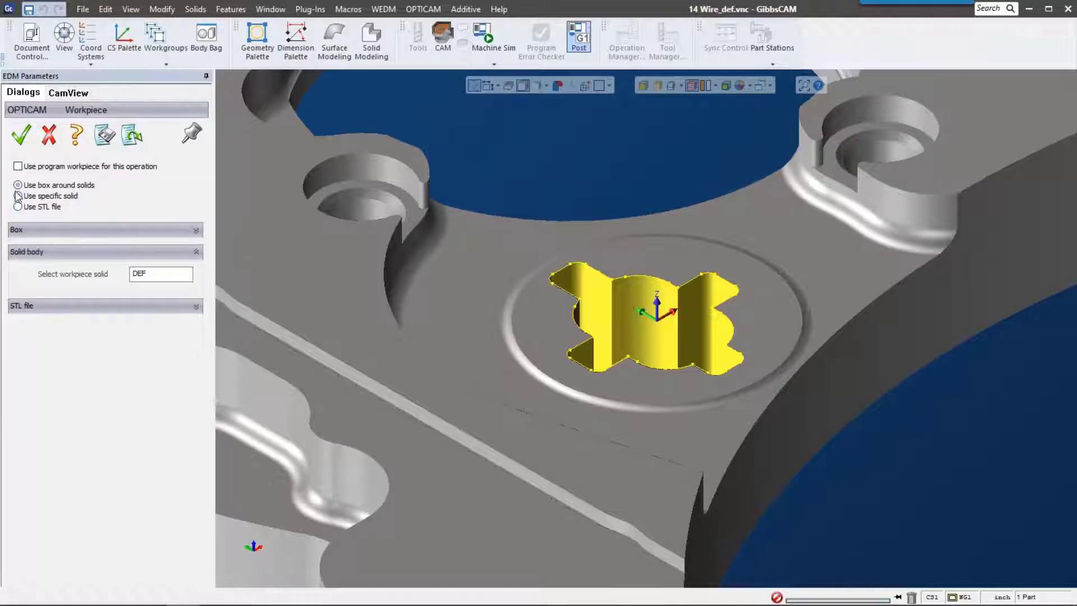
pyautogui.doubleClick(182, 273)
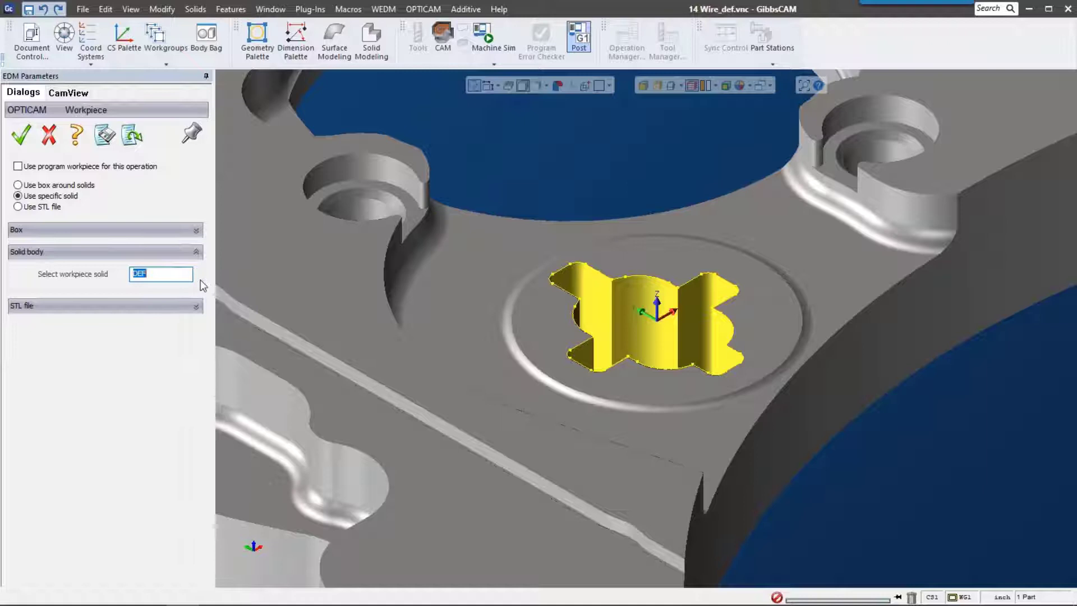
pyautogui.write('ock')
pyautogui.press('Return')
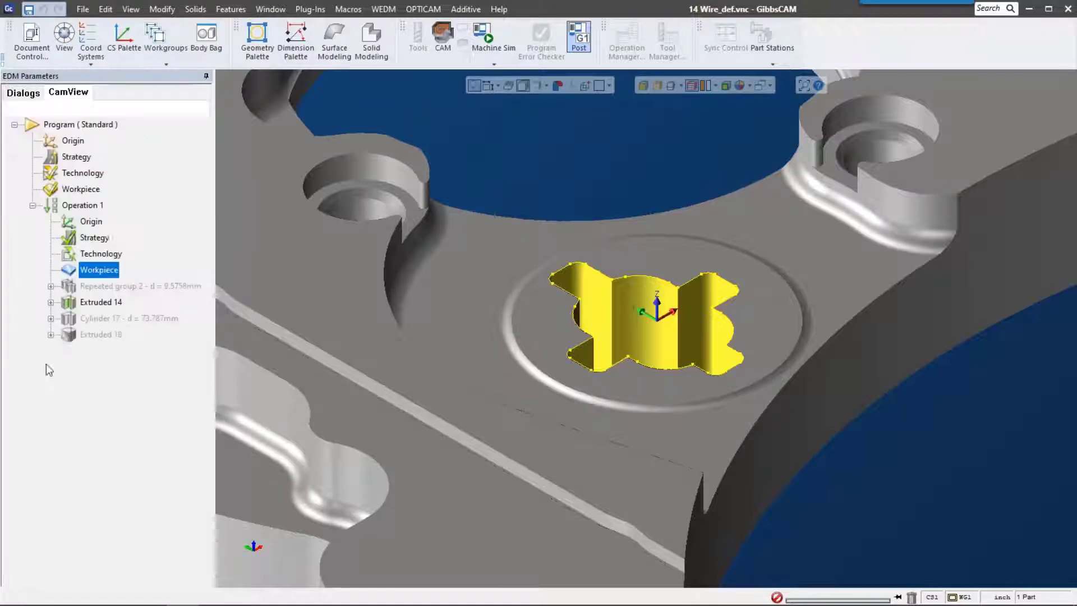
# - Uncheck 'Use operation strategy' for Extruded 14, declining to invalidate it
pyautogui.click(84, 303)
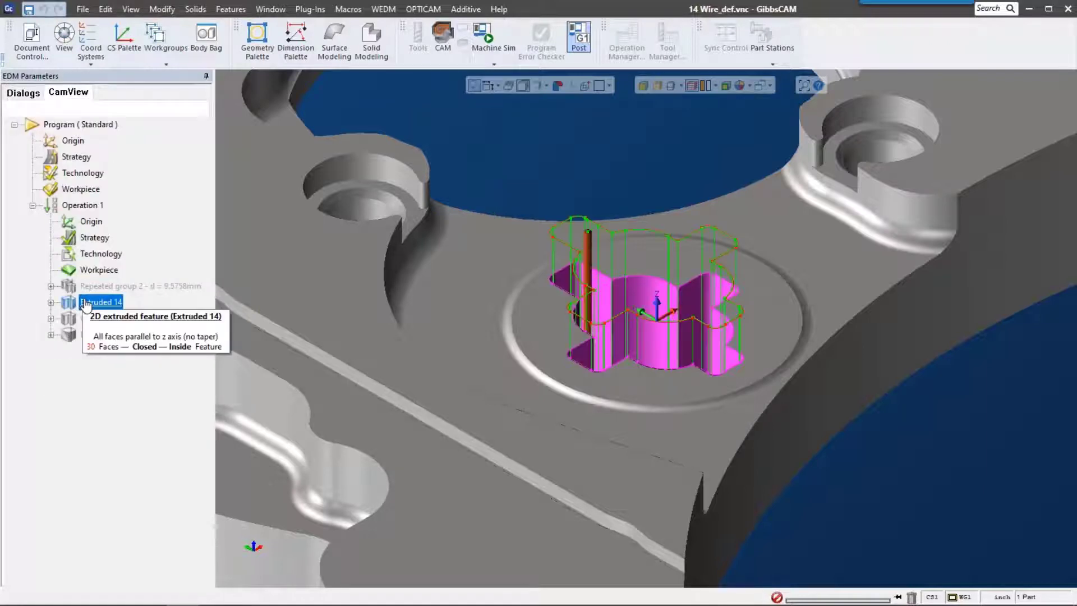
pyautogui.click(50, 302)
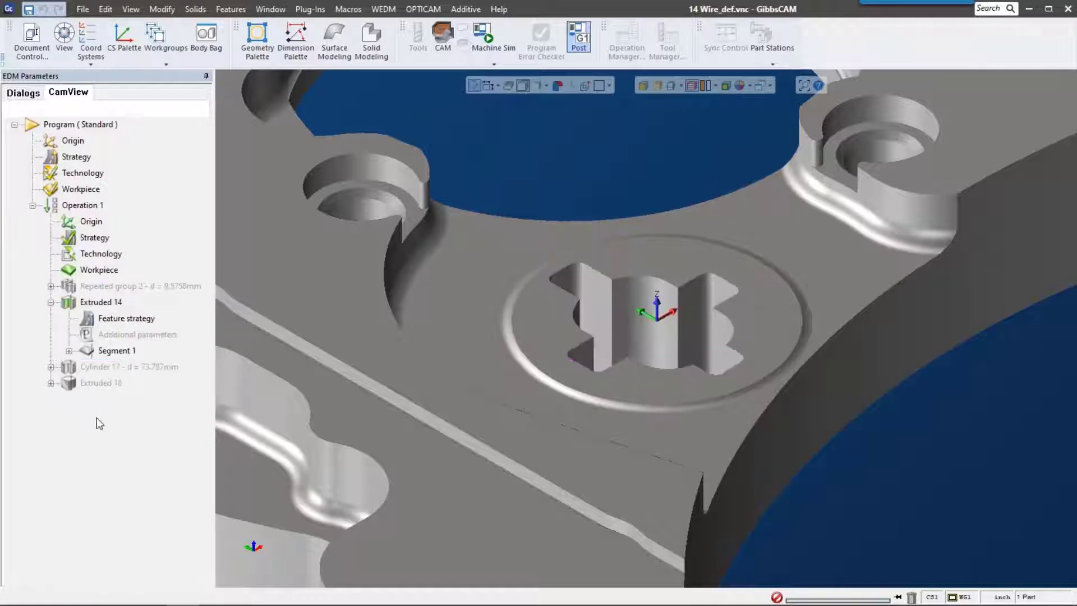
pyautogui.doubleClick(126, 318)
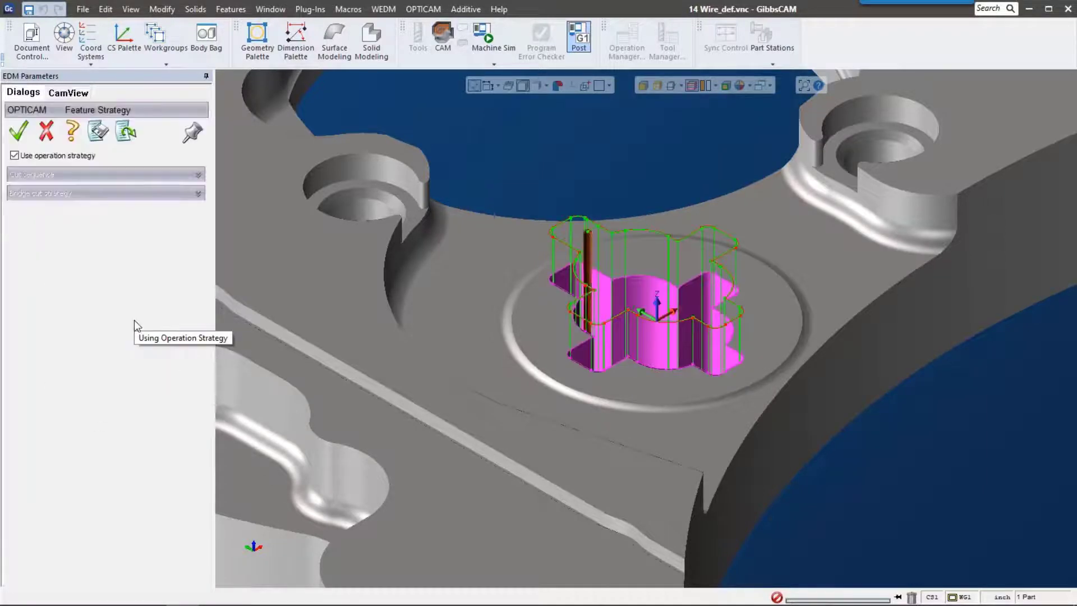
pyautogui.click(15, 154)
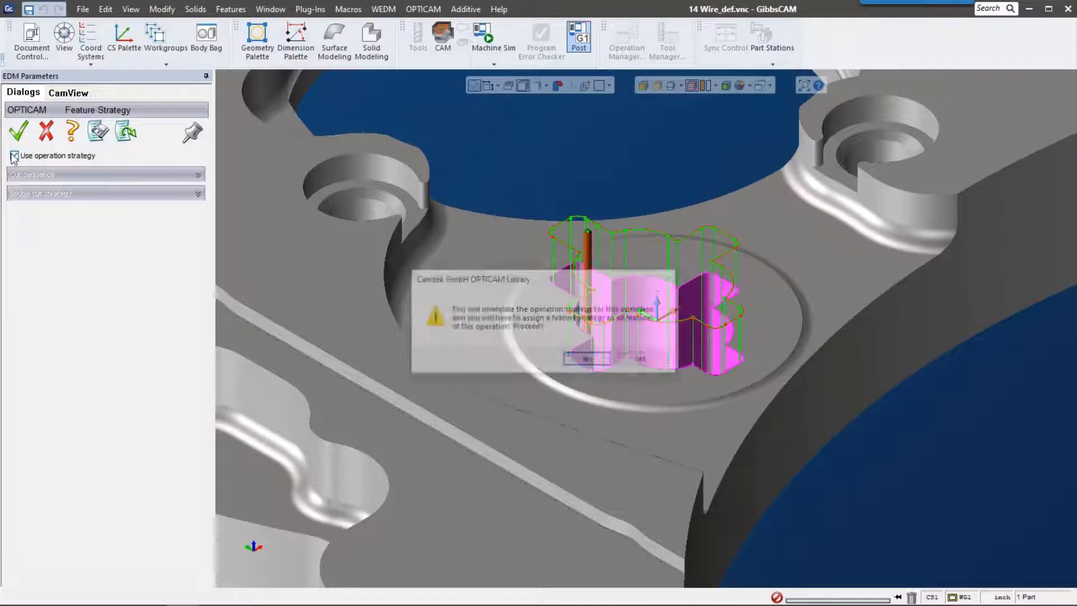
pyautogui.click(644, 360)
pyautogui.click(18, 130)
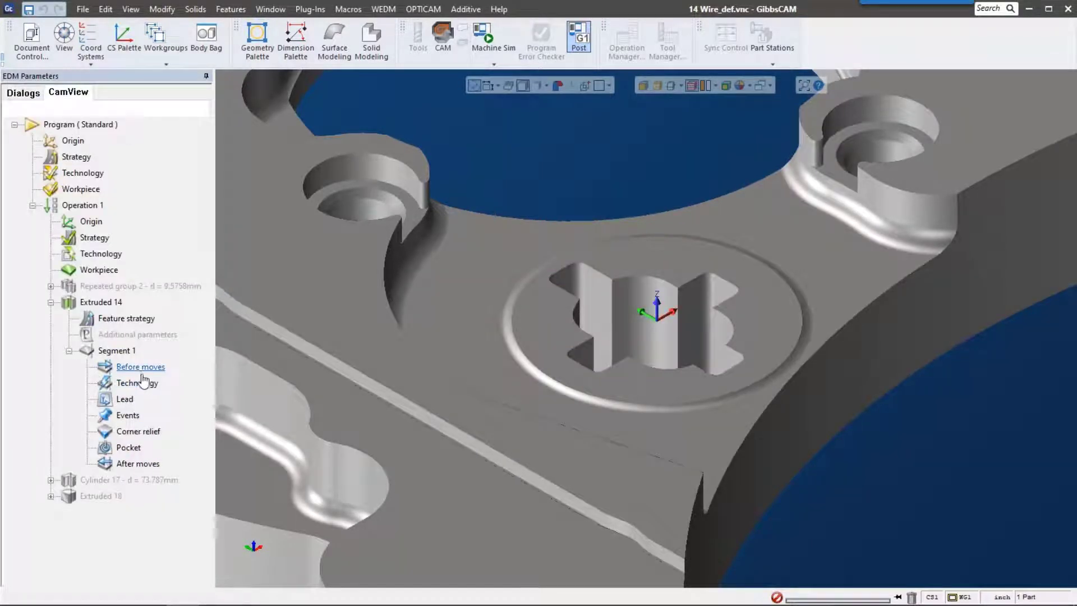
# - Review Segment 1's before-moves and technology settings
pyautogui.click(118, 352)
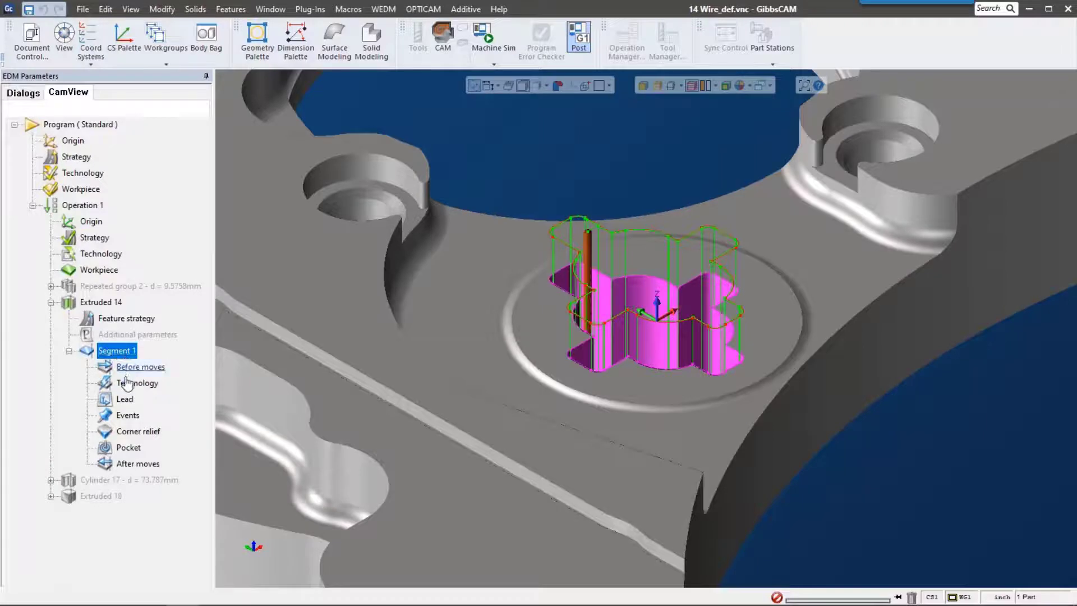
pyautogui.click(127, 369)
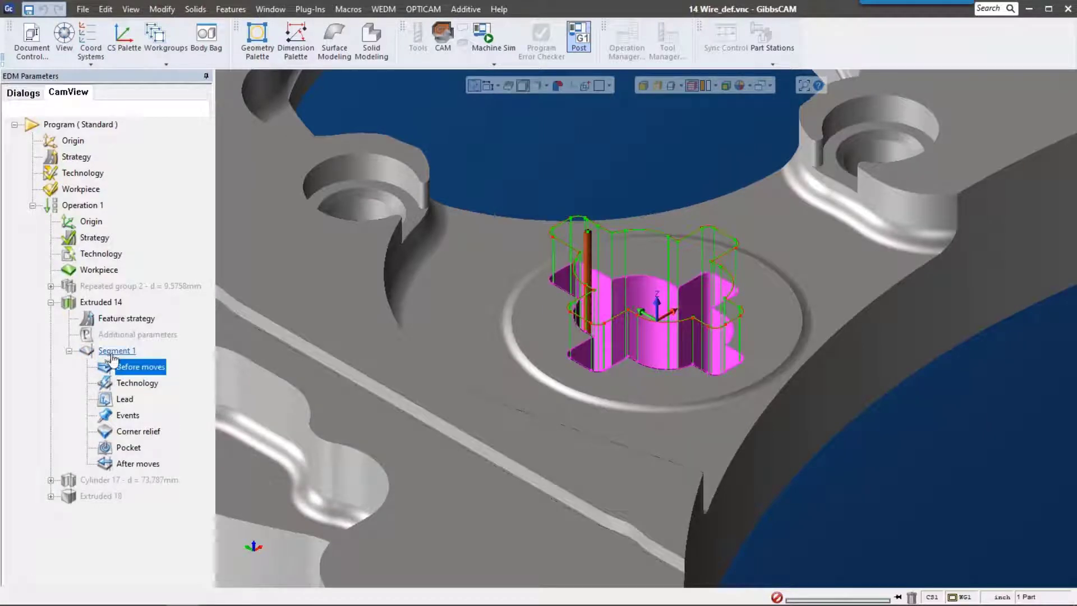
pyautogui.click(138, 384)
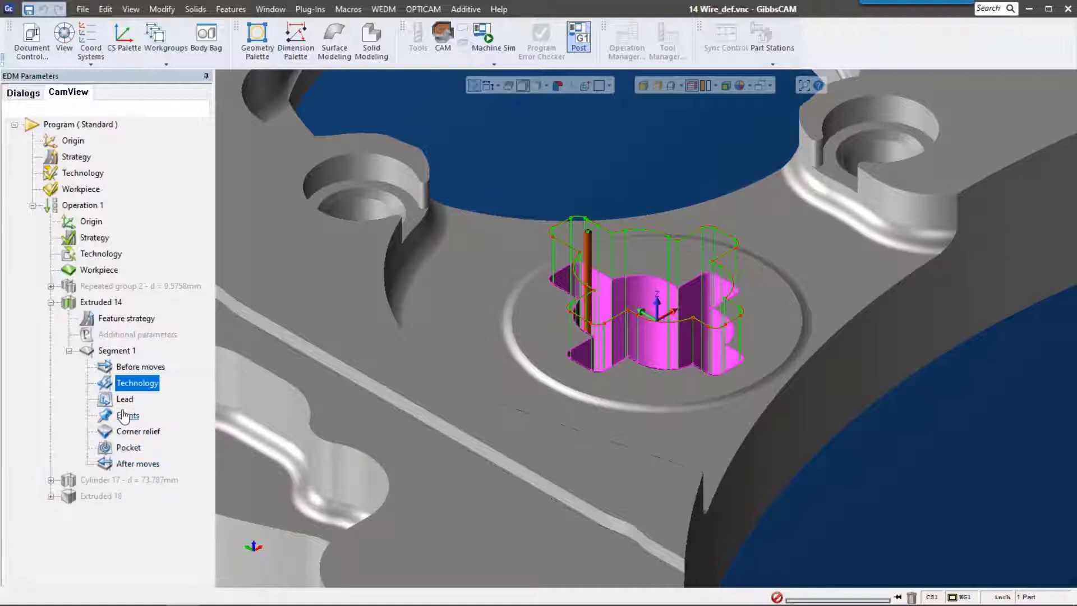
pyautogui.click(123, 400)
pyautogui.doubleClick(122, 400)
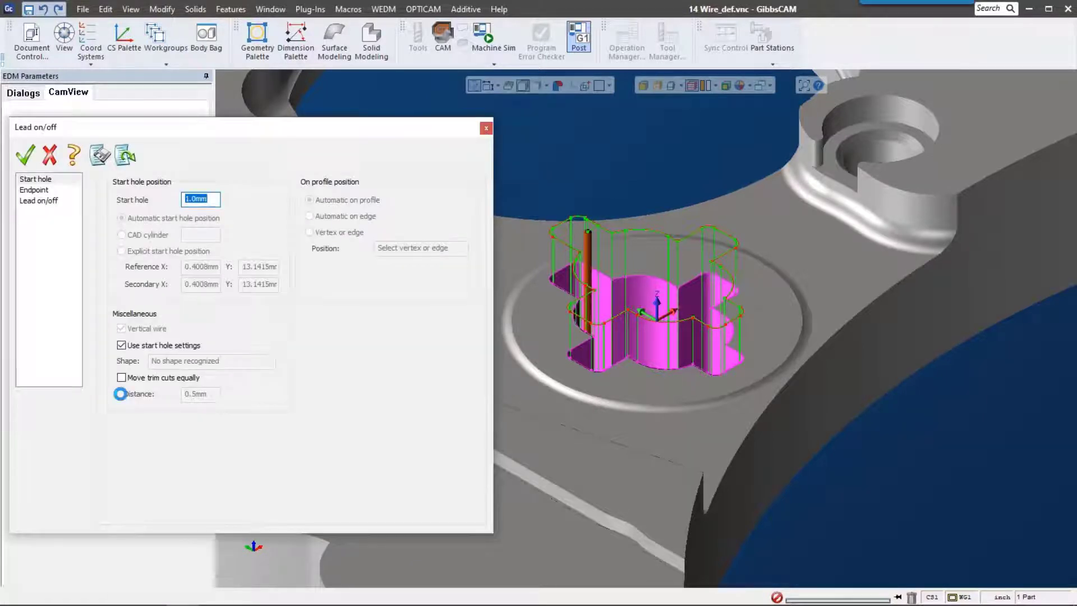
pyautogui.click(35, 192)
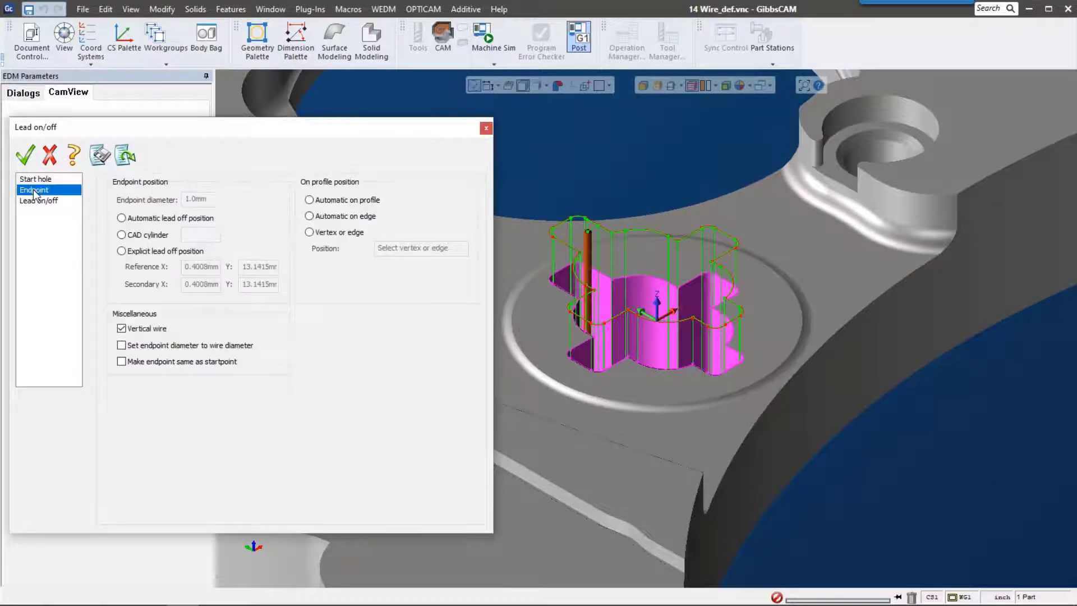
pyautogui.click(36, 200)
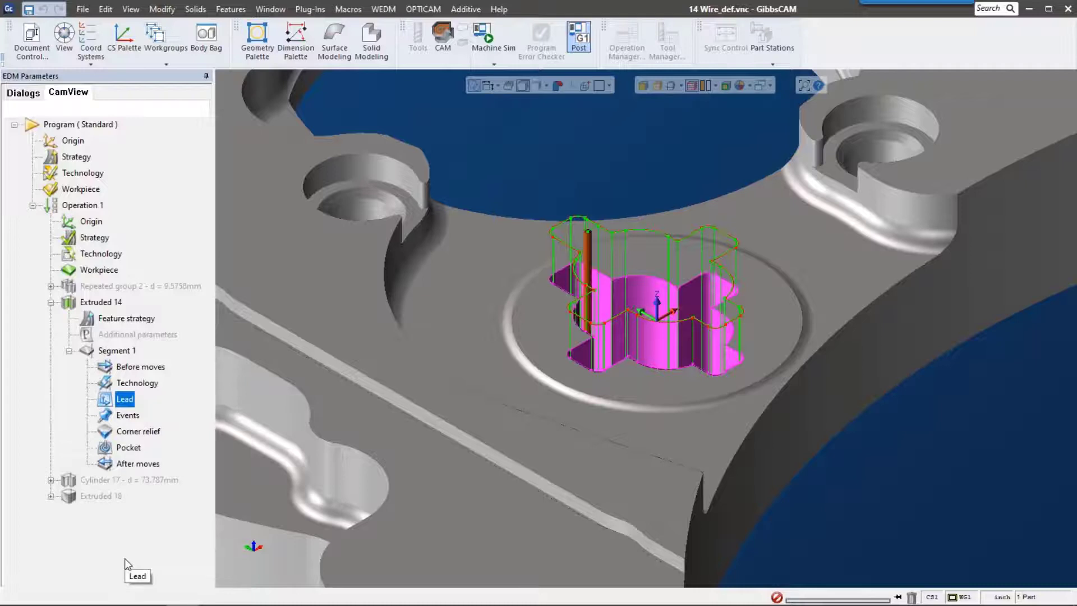
# - Collapse Extruded 14 and launch 'Solid simulation of operation' for Operation 1
pyautogui.click(51, 302)
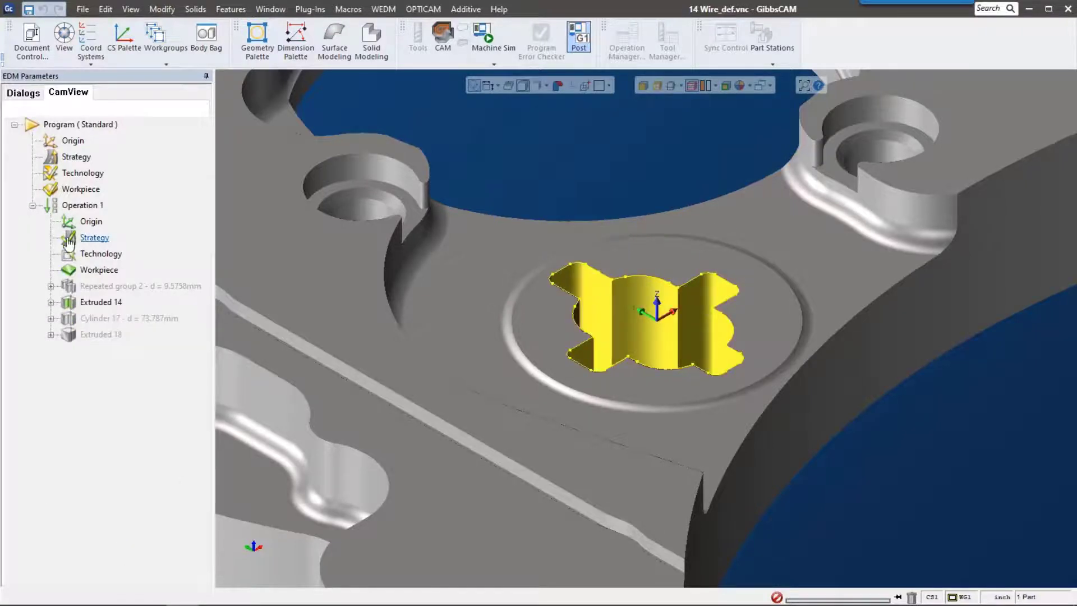
pyautogui.rightClick(86, 210)
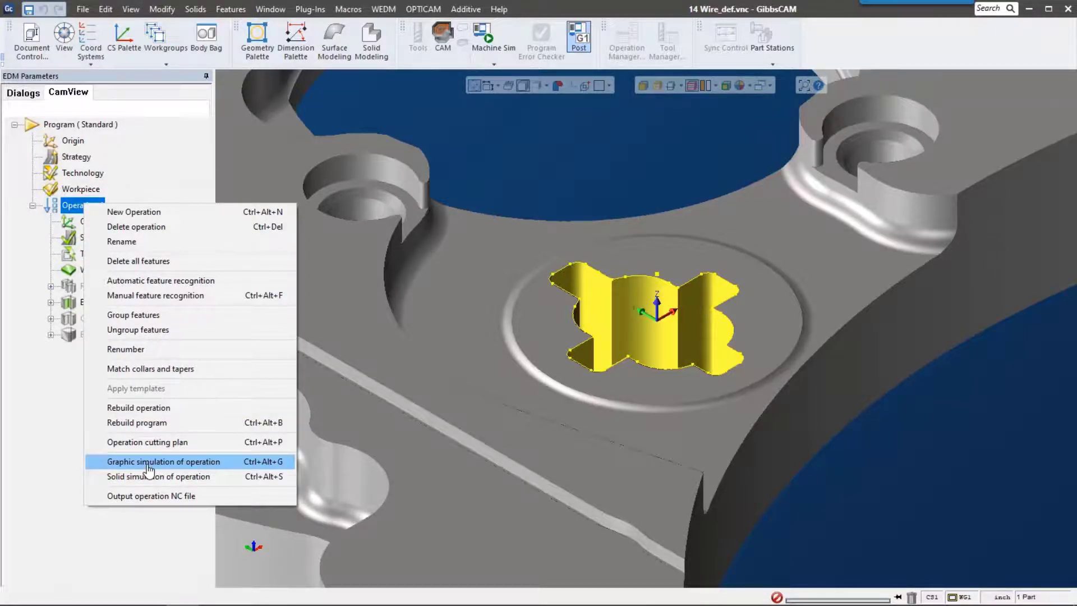
pyautogui.click(209, 483)
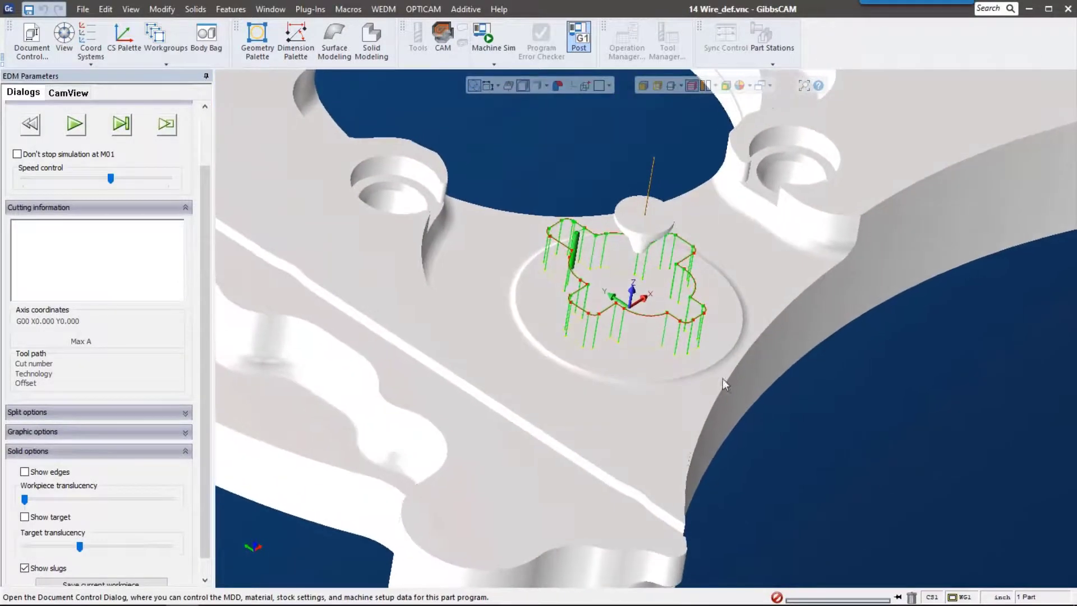
# - Orbit to a top-down view, slow the simulation speed, and start playback
pyautogui.moveTo(722, 379); pyautogui.dragTo(646, 292, button='middle')
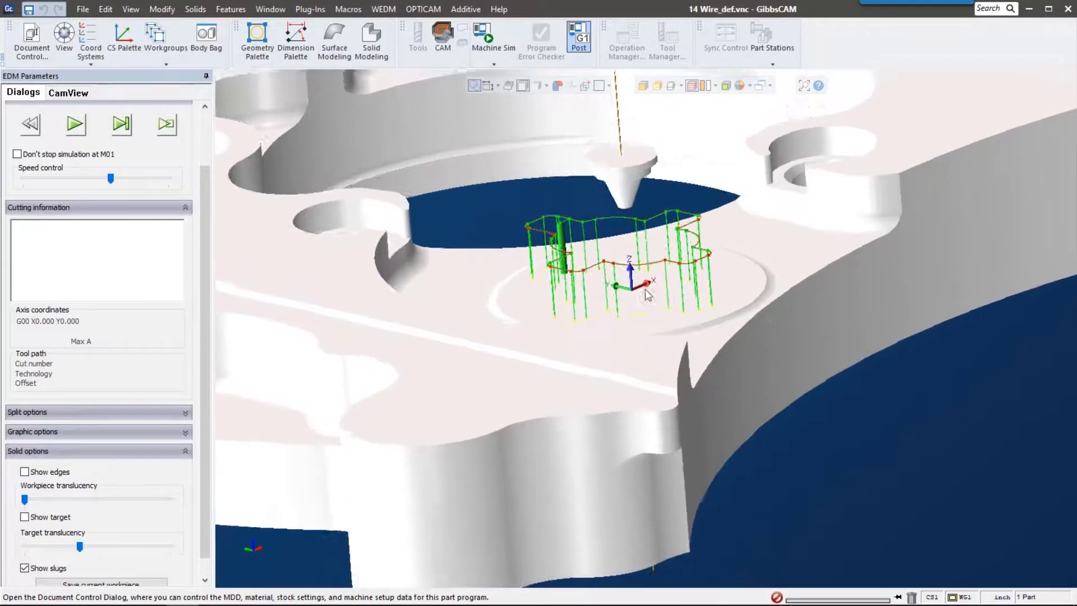
pyautogui.moveTo(646, 293); pyautogui.dragTo(283, 255, button='middle')
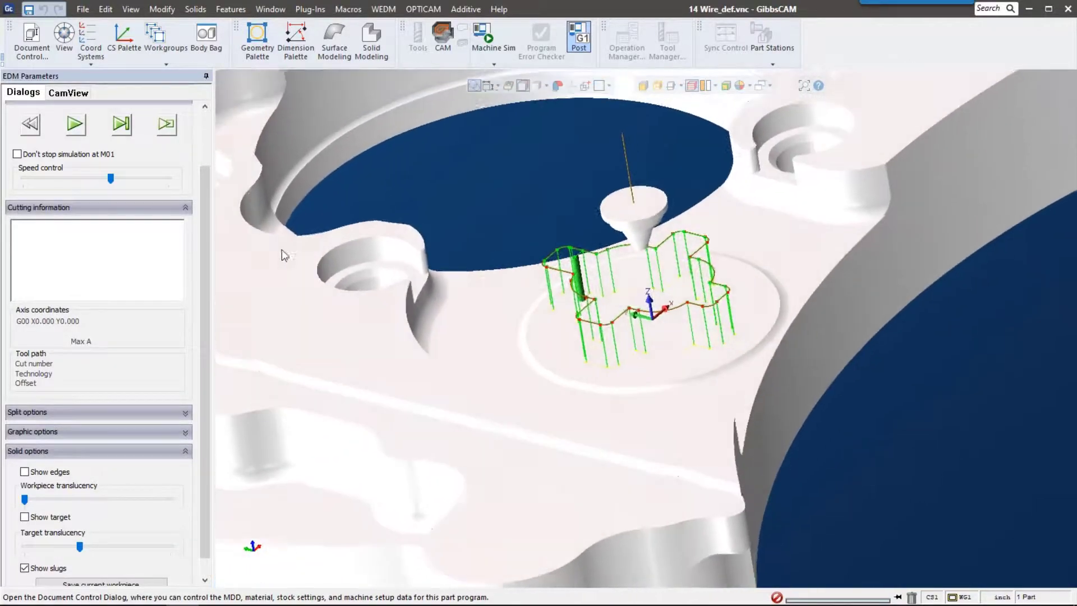
pyautogui.moveTo(110, 179); pyautogui.dragTo(22, 178)
pyautogui.click(77, 126)
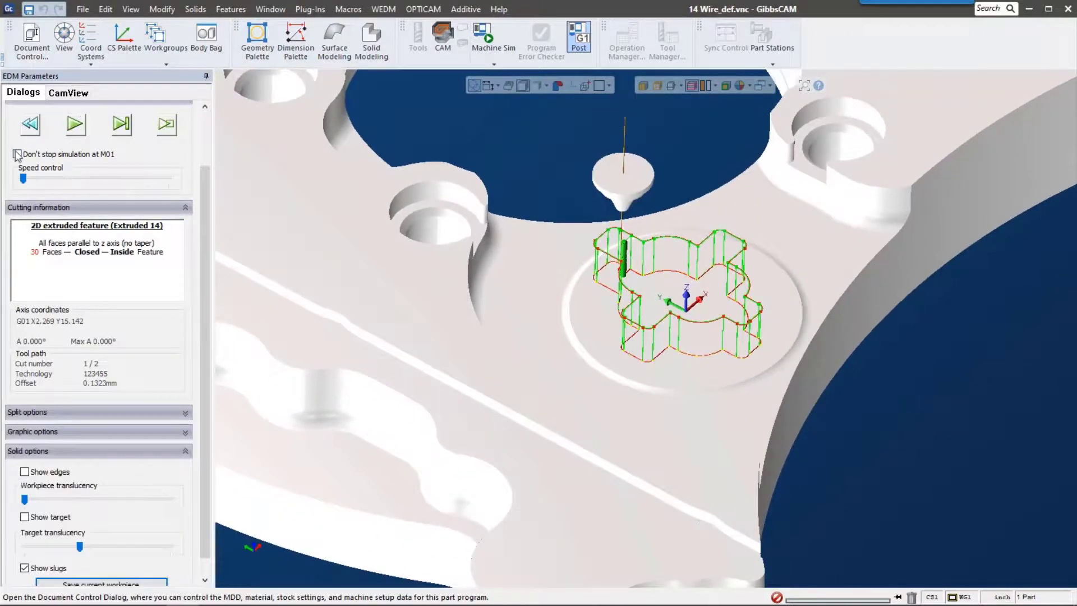
pyautogui.click(56, 177)
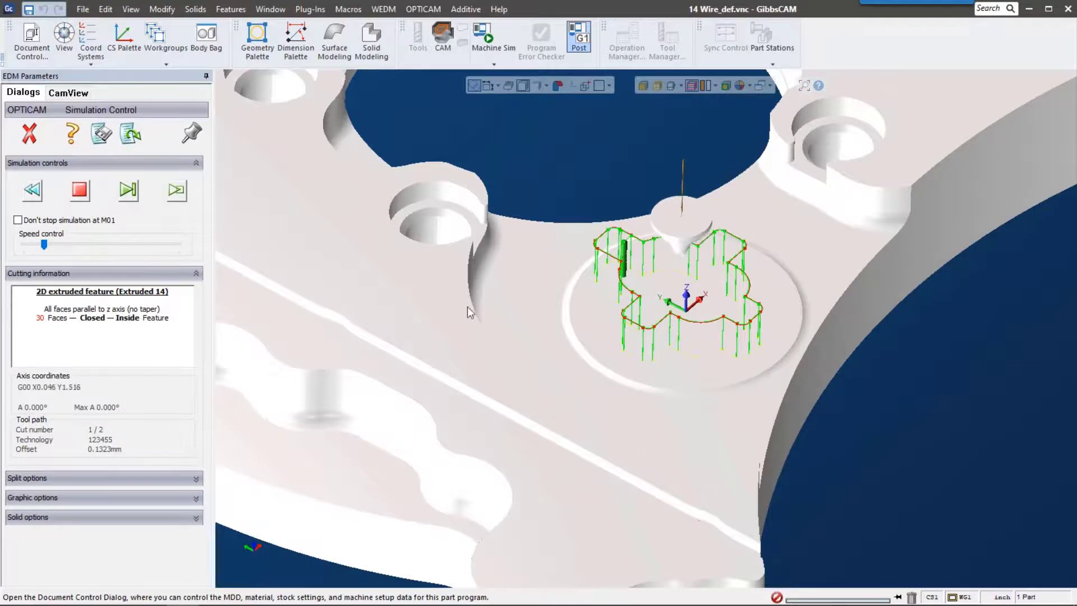
# - Zoom in on the toolpath and raise the speed until the first cut finishes
pyautogui.moveTo(469, 311); pyautogui.dragTo(668, 302, button='middle')
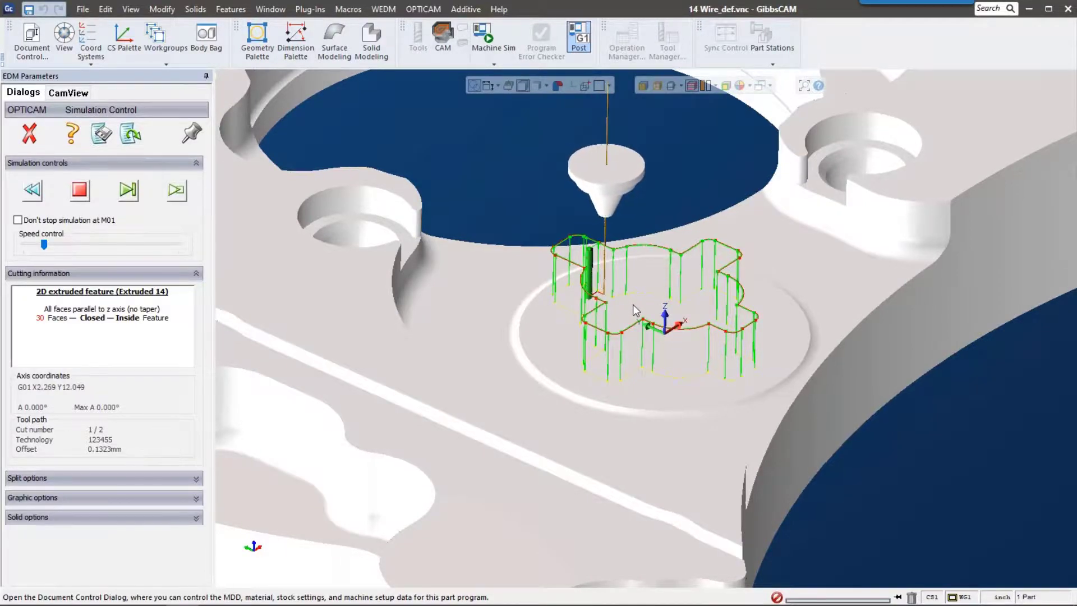
pyautogui.moveTo(624, 309); pyautogui.dragTo(639, 320, button='middle')
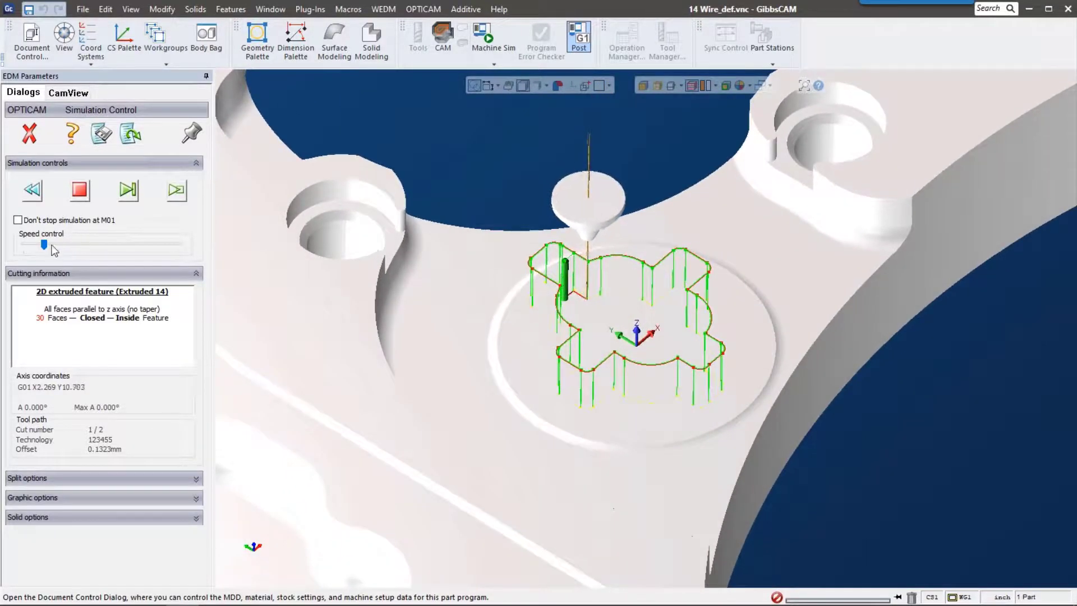
pyautogui.moveTo(44, 245); pyautogui.dragTo(51, 245)
pyautogui.click(71, 246)
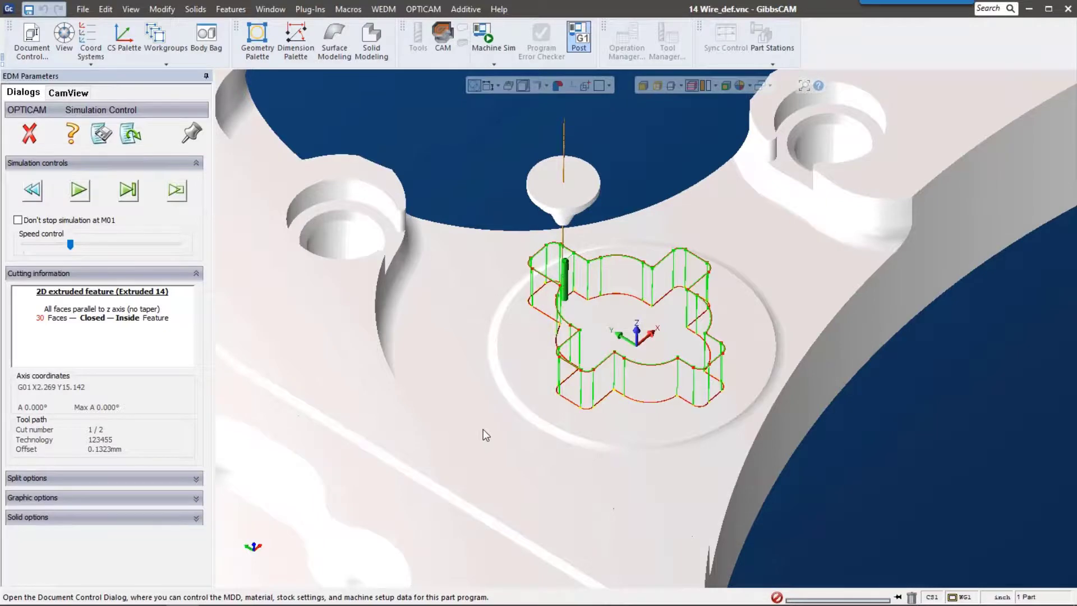
pyautogui.moveTo(483, 435); pyautogui.dragTo(557, 460, button='middle')
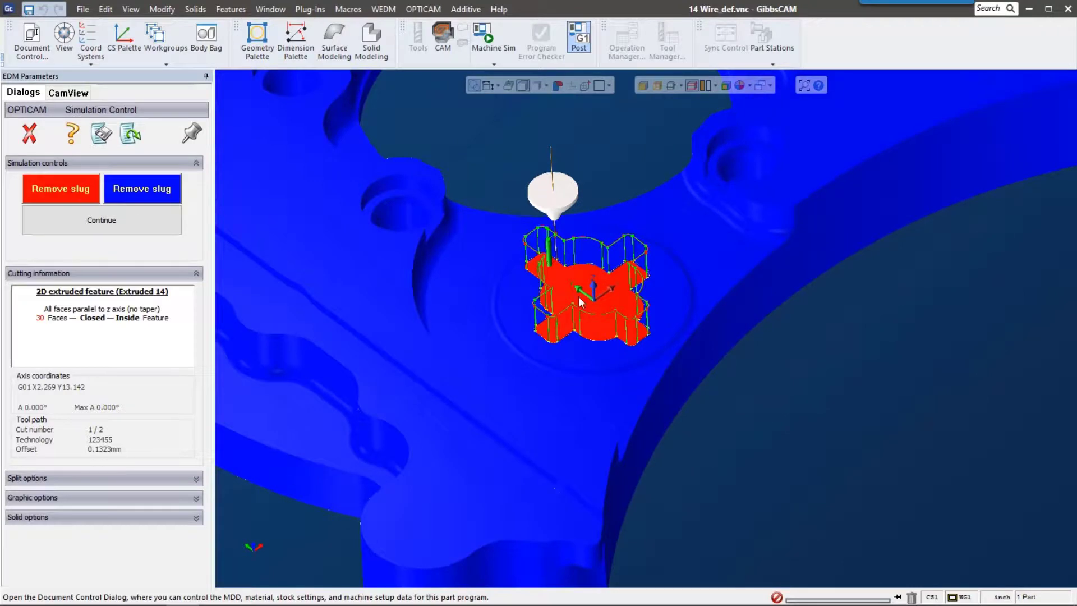
# - Remove the cross-shaped slug with the red 'Remove slug' button
pyautogui.click(56, 191)
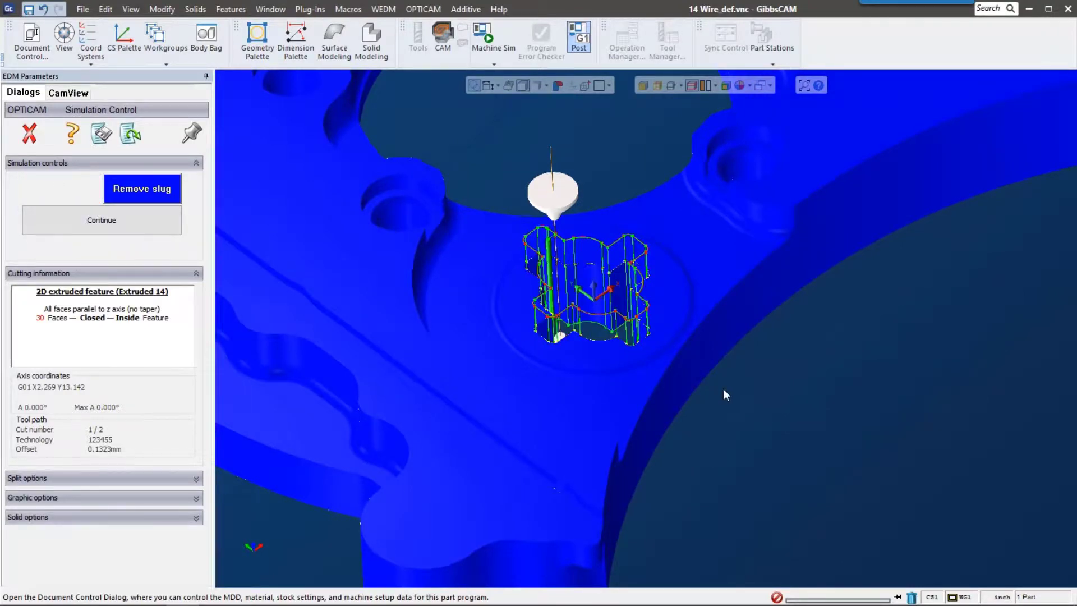